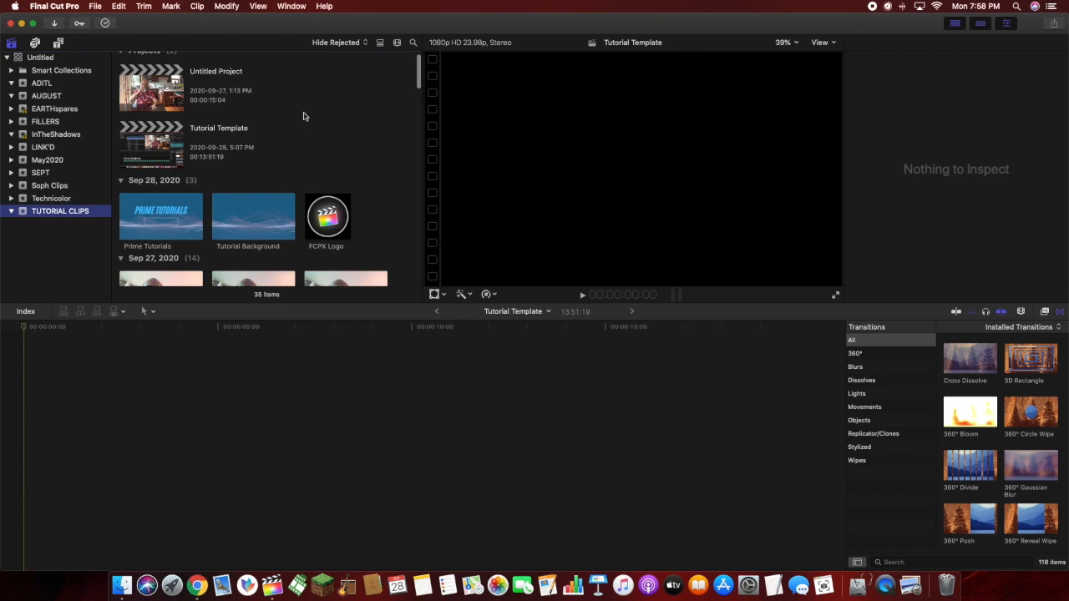
View the Photos and Audio browser and the Titles and Generators browser.
click(36, 43)
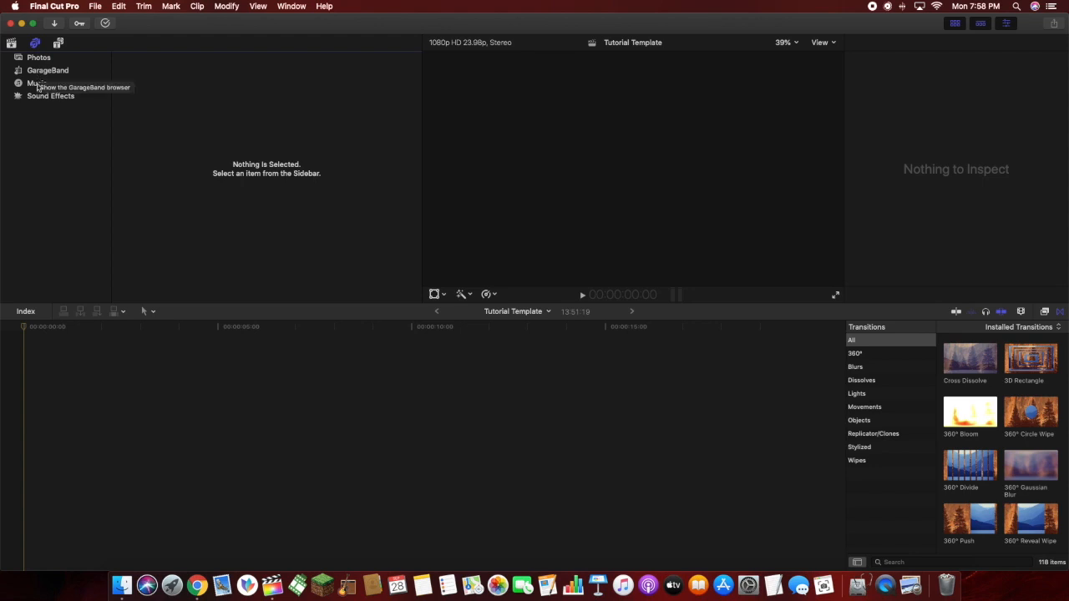
click(58, 44)
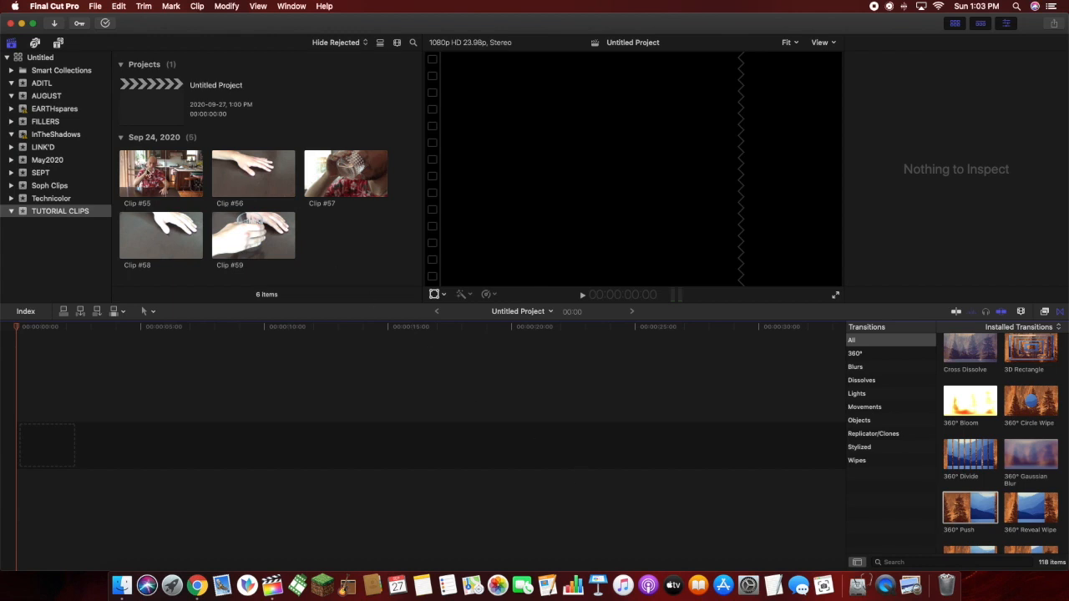
Append Clip #55 from the TUTORIAL CLIPS event to the empty project's timeline.
click(150, 168)
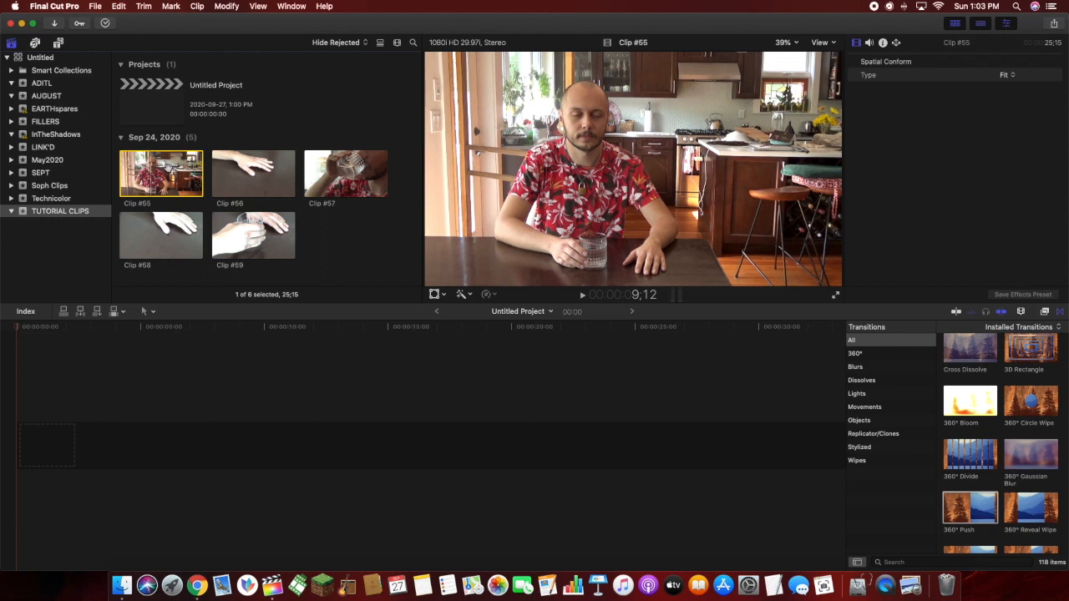
click(167, 168)
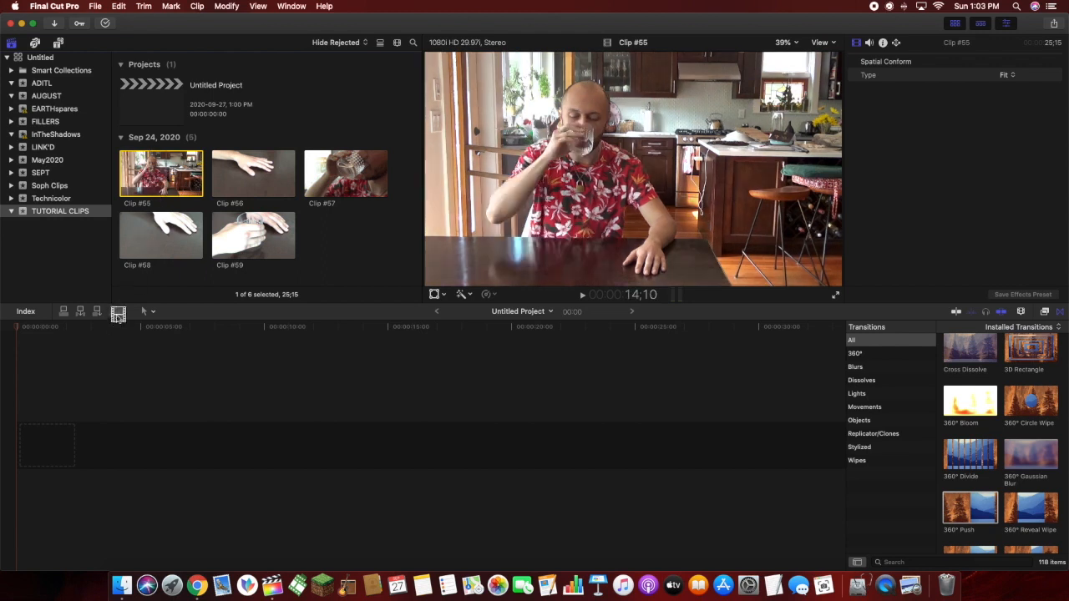
key(e)
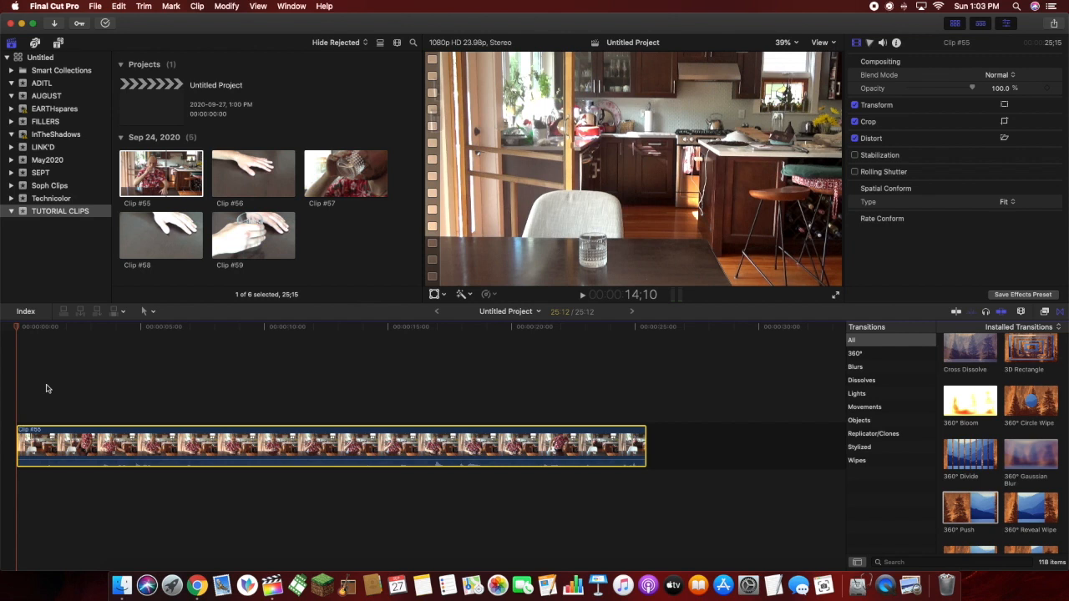
Trim the start and end of Clip #55 to a length of about 10:15 around the drinking action, and play it back.
key(space)
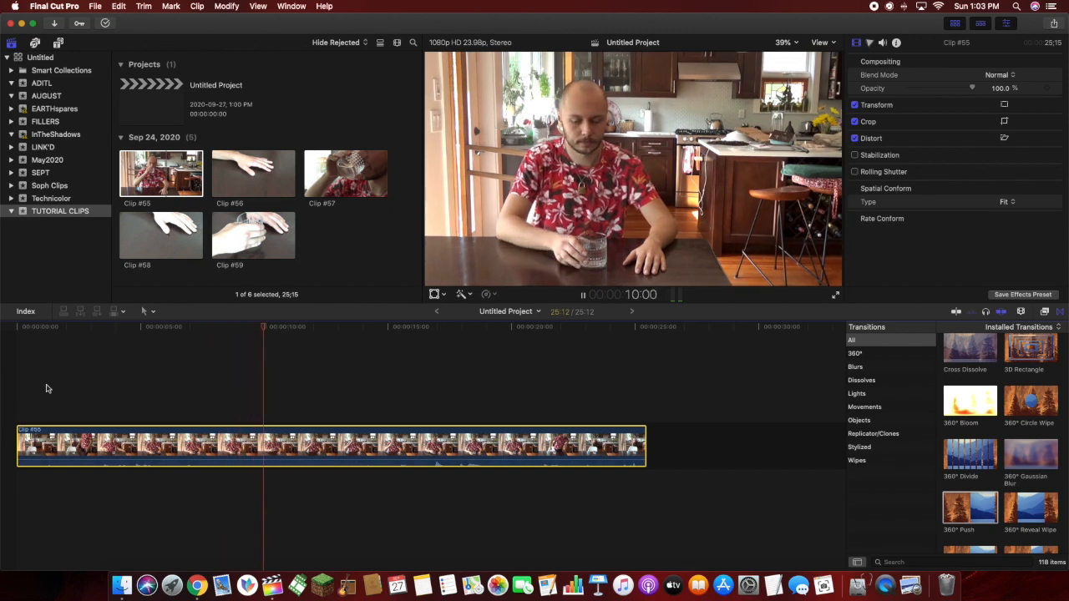
key(space)
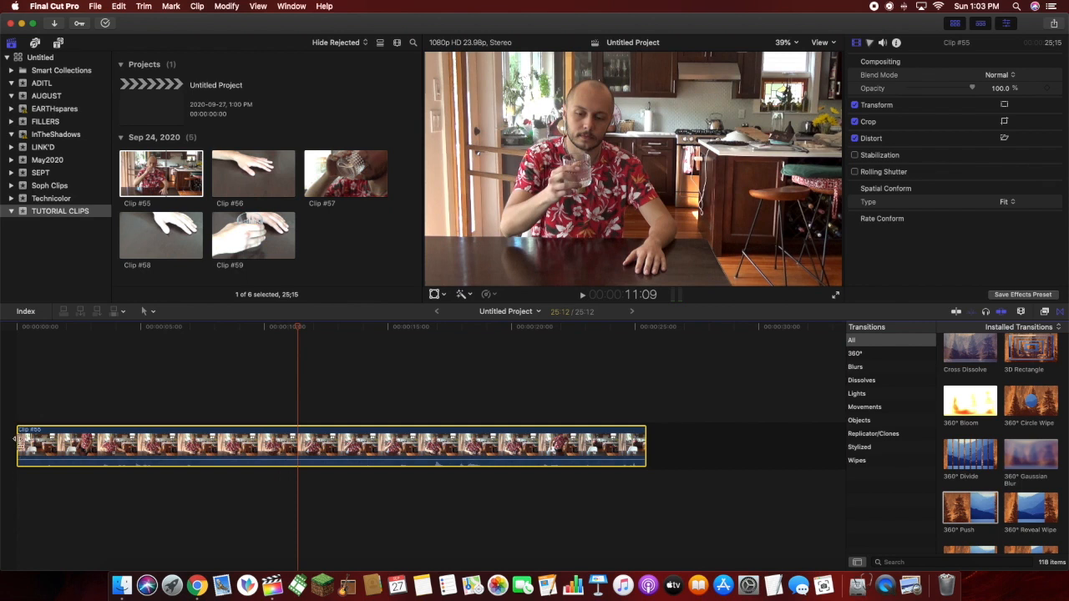
scroll(21, 440, right, 1)
scroll(20, 437, right, 1)
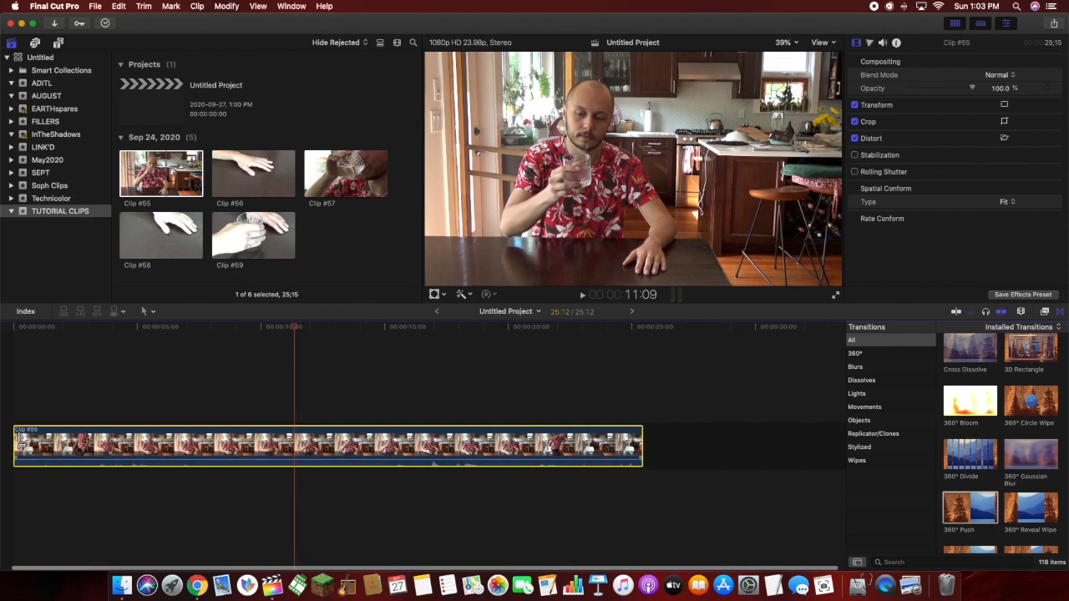
scroll(21, 440, right, 2)
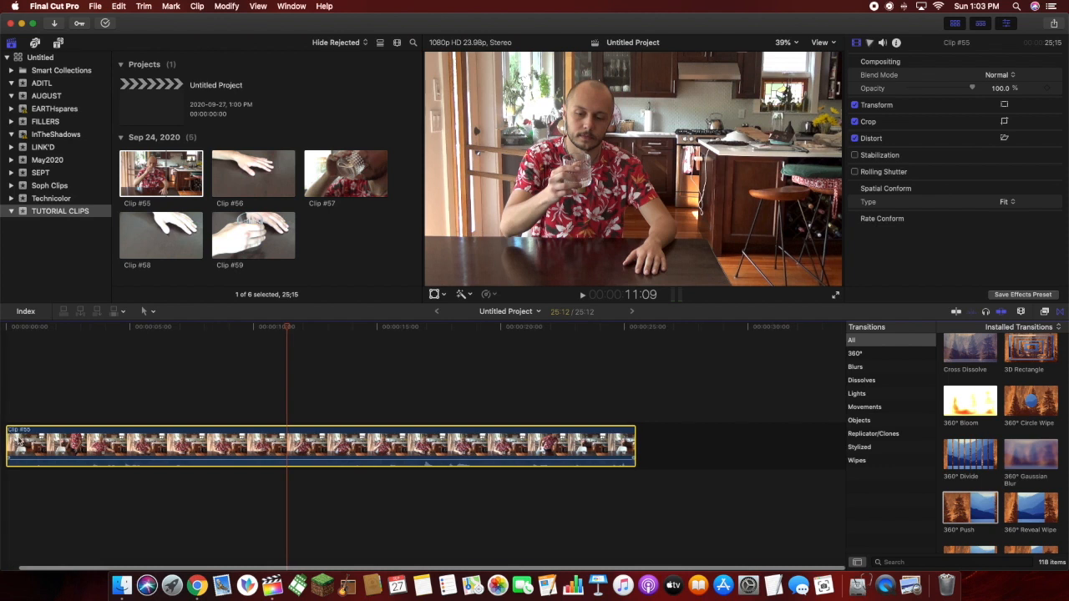
drag(17, 440, 257, 449)
drag(628, 446, 502, 448)
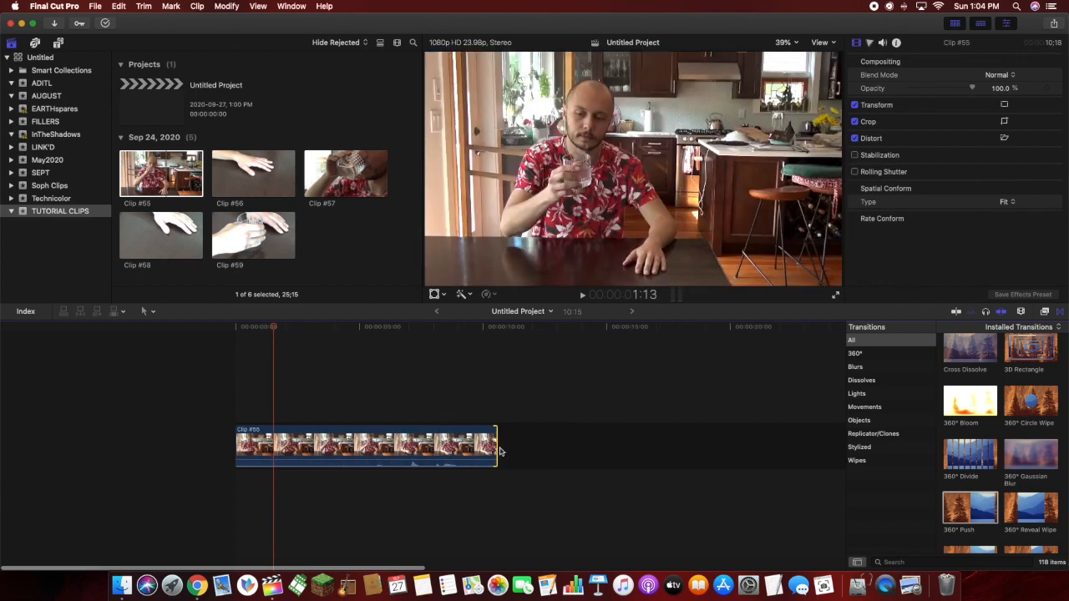
click(216, 330)
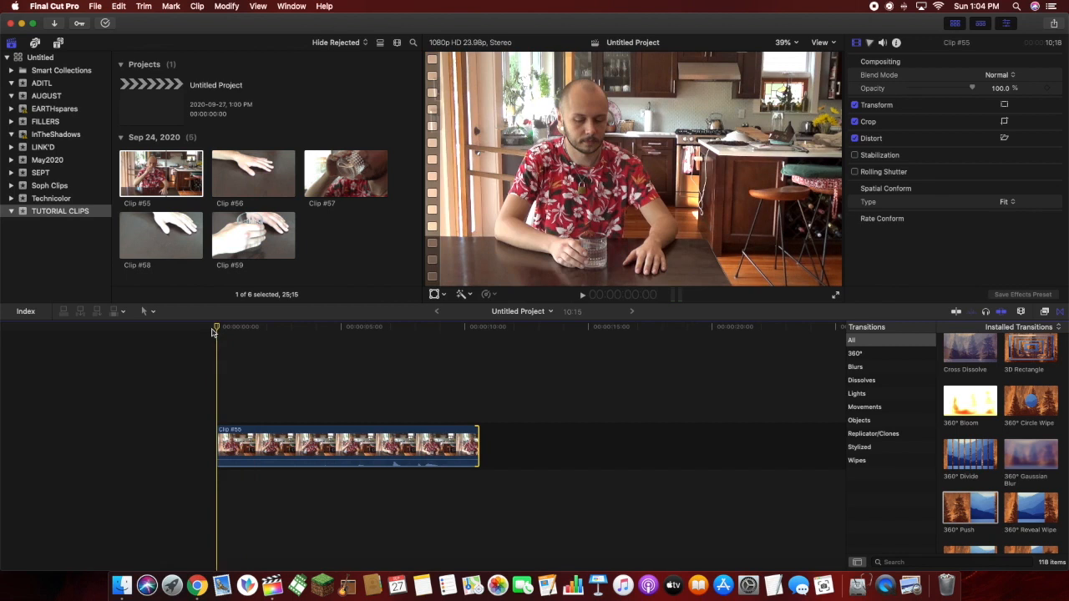
key(space)
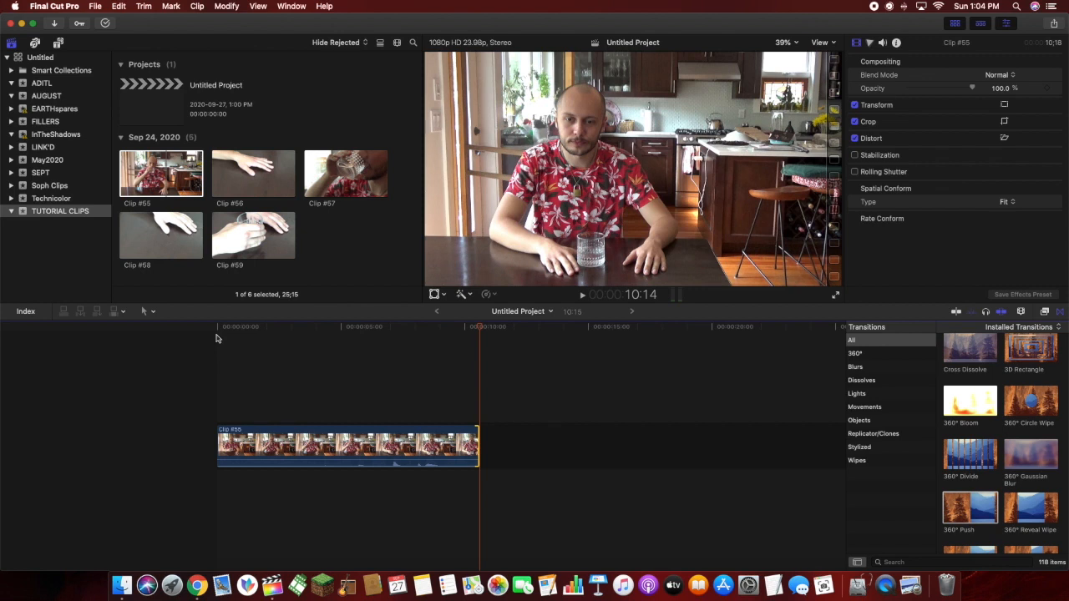
Add Clip #57 to the timeline directly after Clip #55.
click(338, 173)
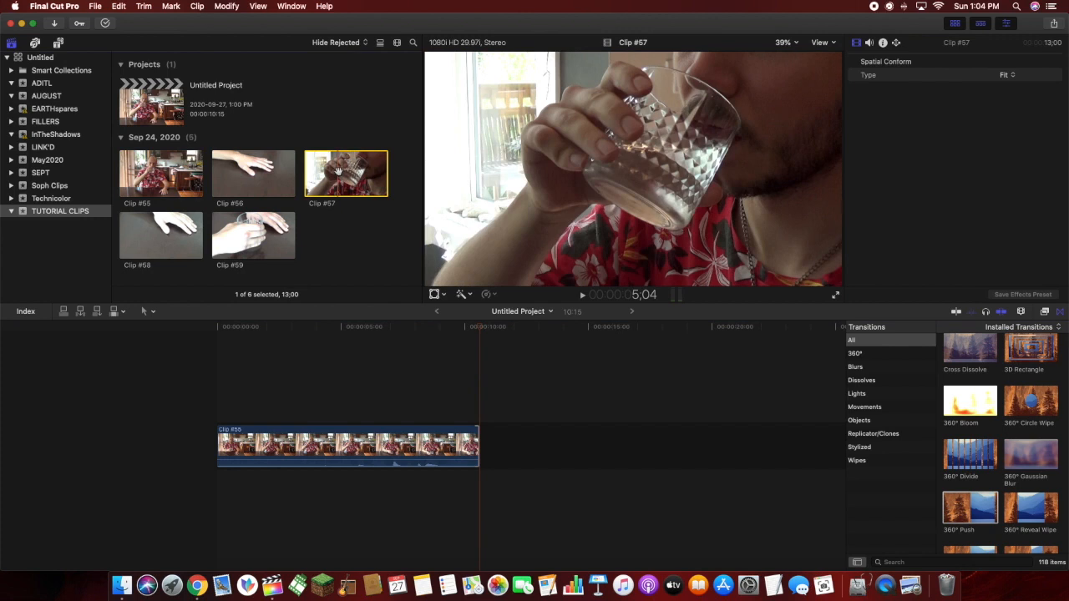
drag(338, 173, 501, 447)
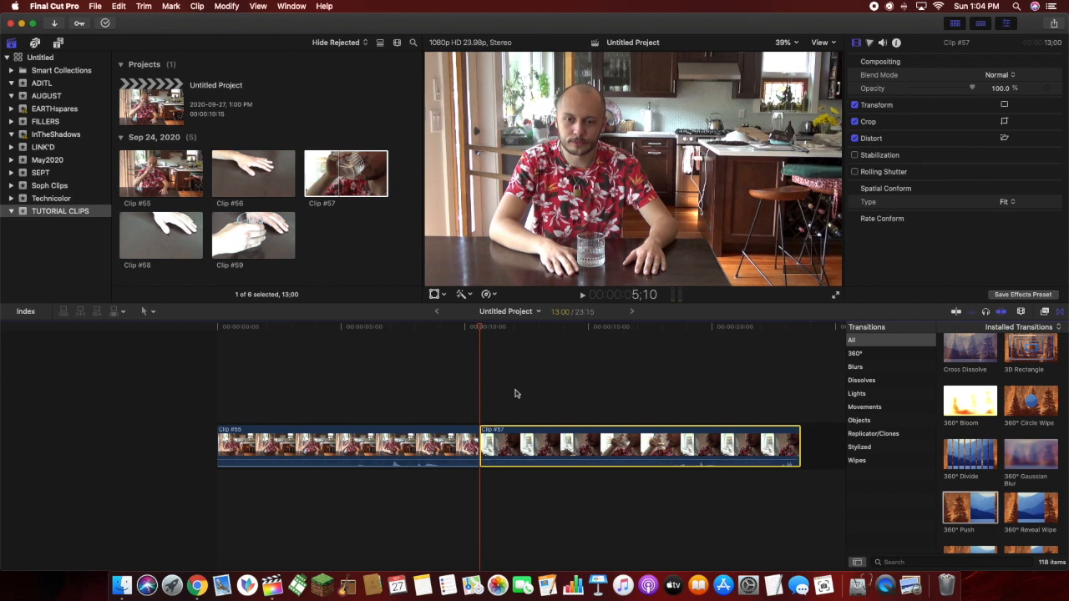
Try the Blade and Range Selection tools in the timeline, returning to the Select tool.
click(155, 312)
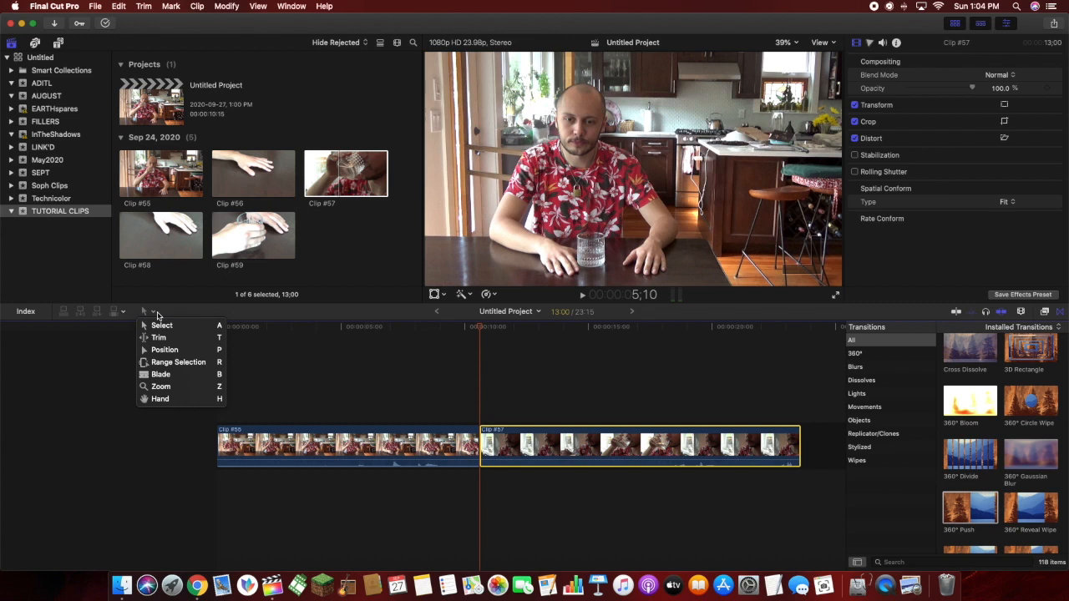
click(160, 375)
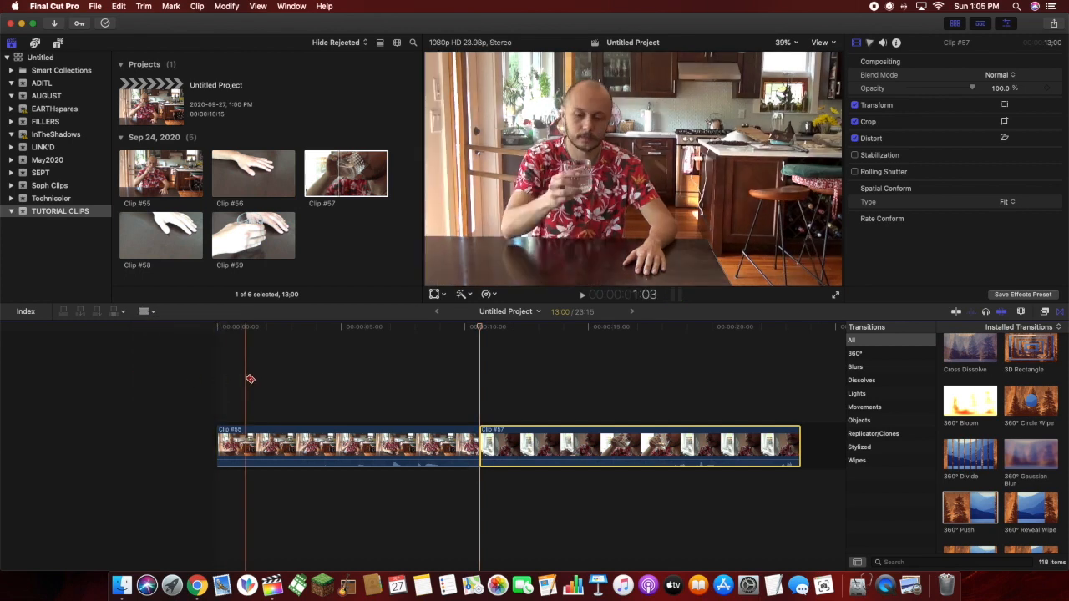
click(147, 311)
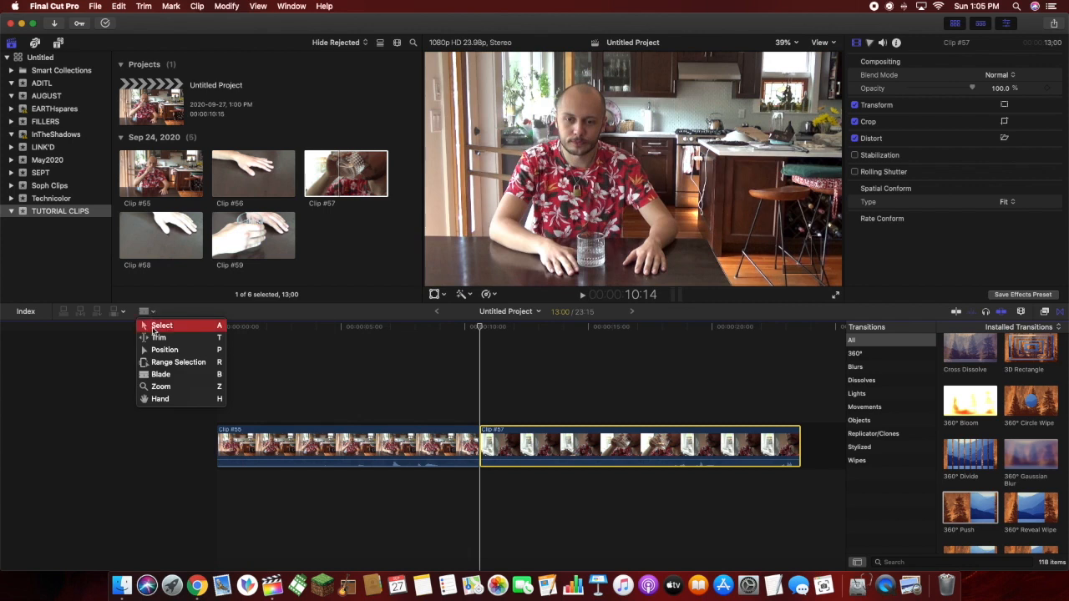
click(154, 329)
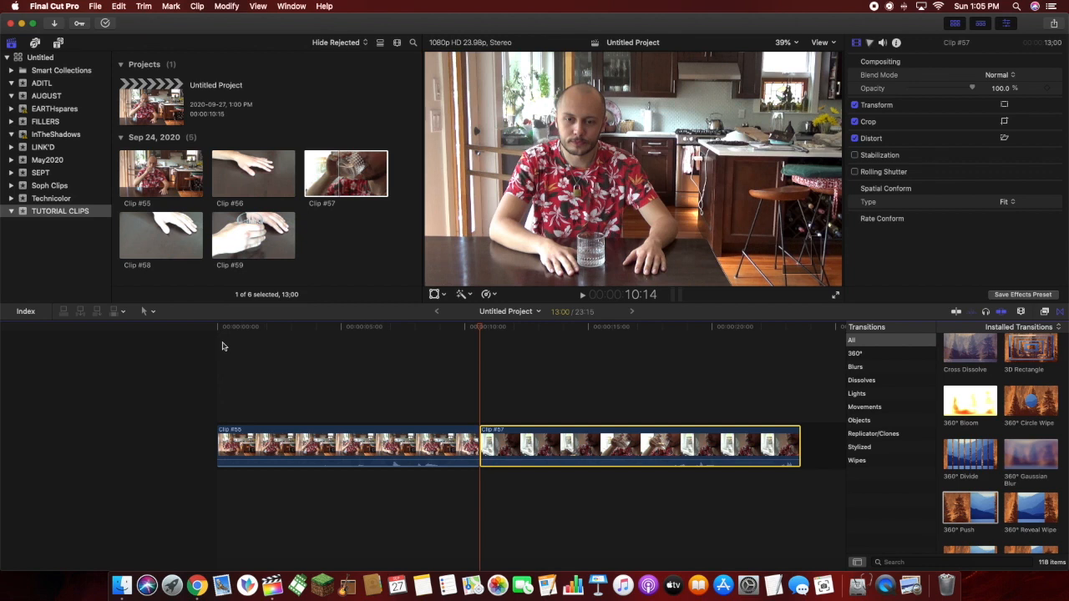
key(r)
key(a)
Split Clip #55 about 4 seconds from its start with the Blade tool and return to the Select tool.
key(b)
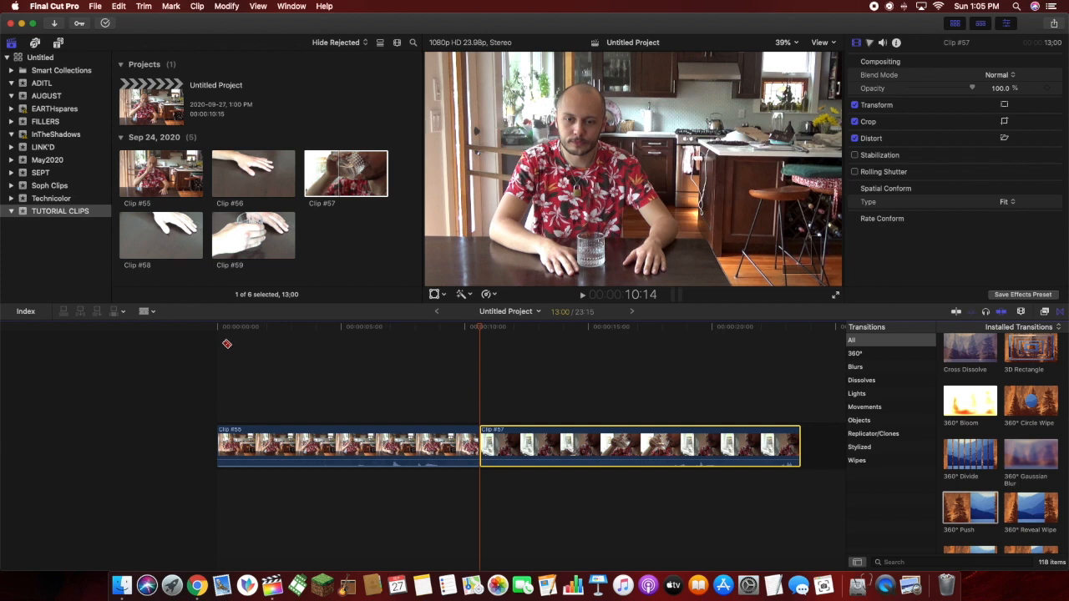
click(320, 436)
key(a)
Trim both ends of Clip #57 to a length of 00:19 and move it between the two parts of Clip #55.
click(511, 434)
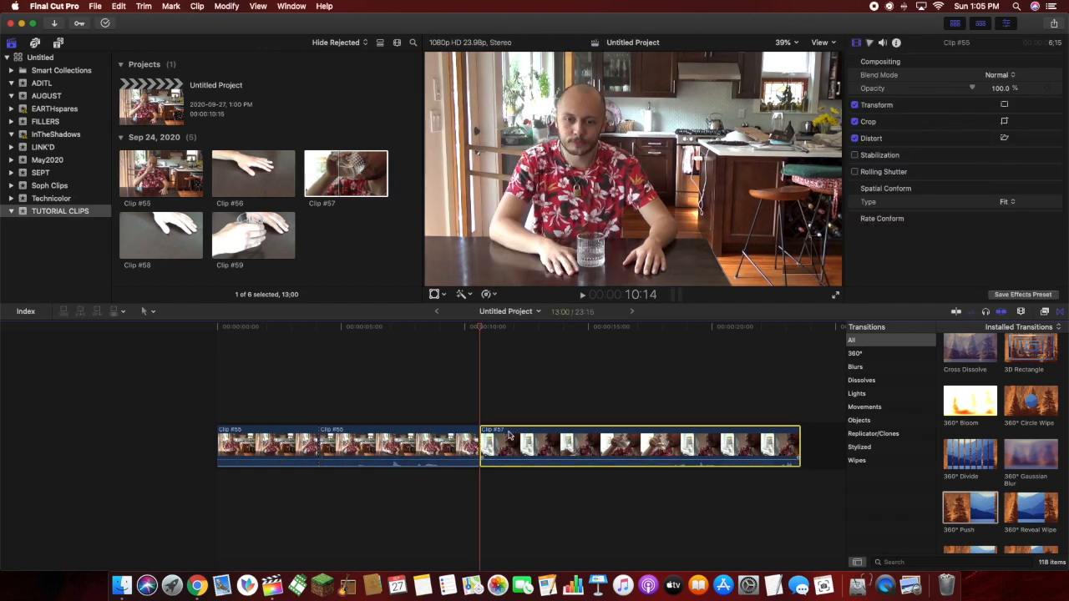
click(499, 331)
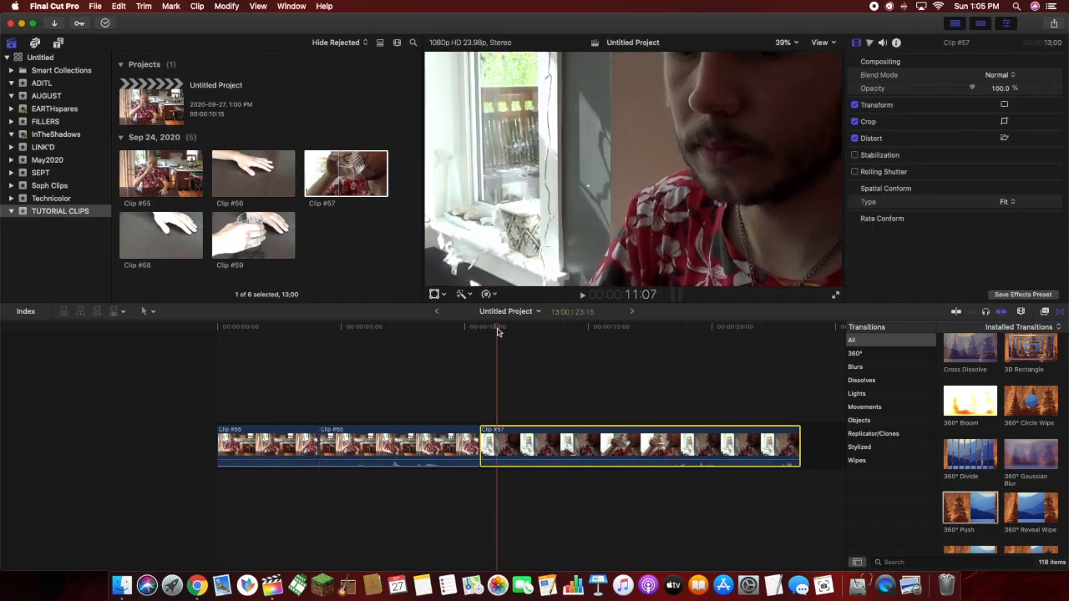
drag(474, 457, 632, 445)
drag(798, 439, 658, 451)
drag(652, 449, 641, 452)
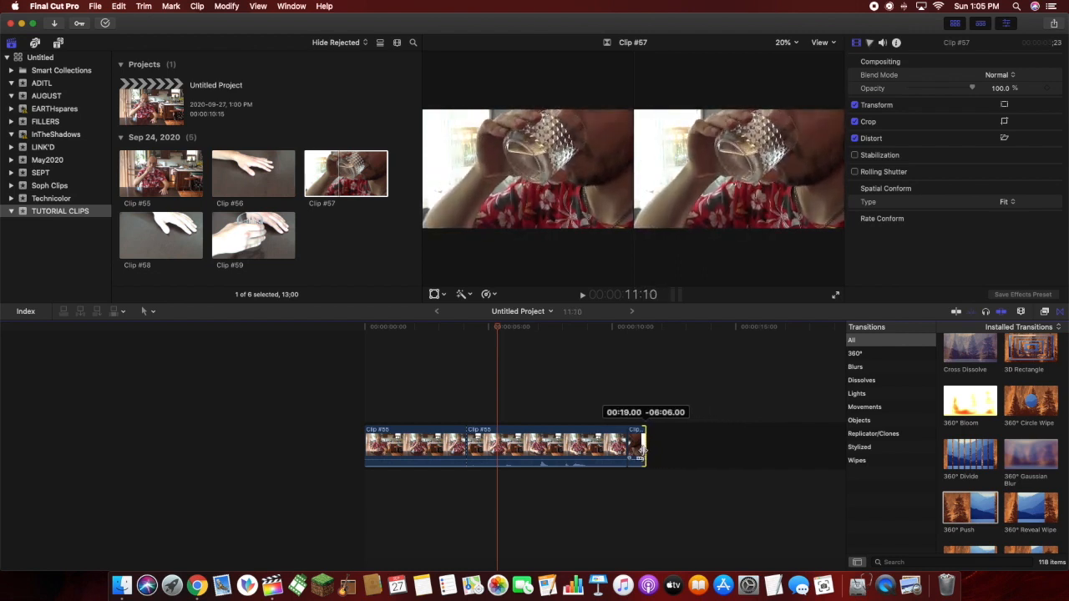
drag(640, 452, 475, 449)
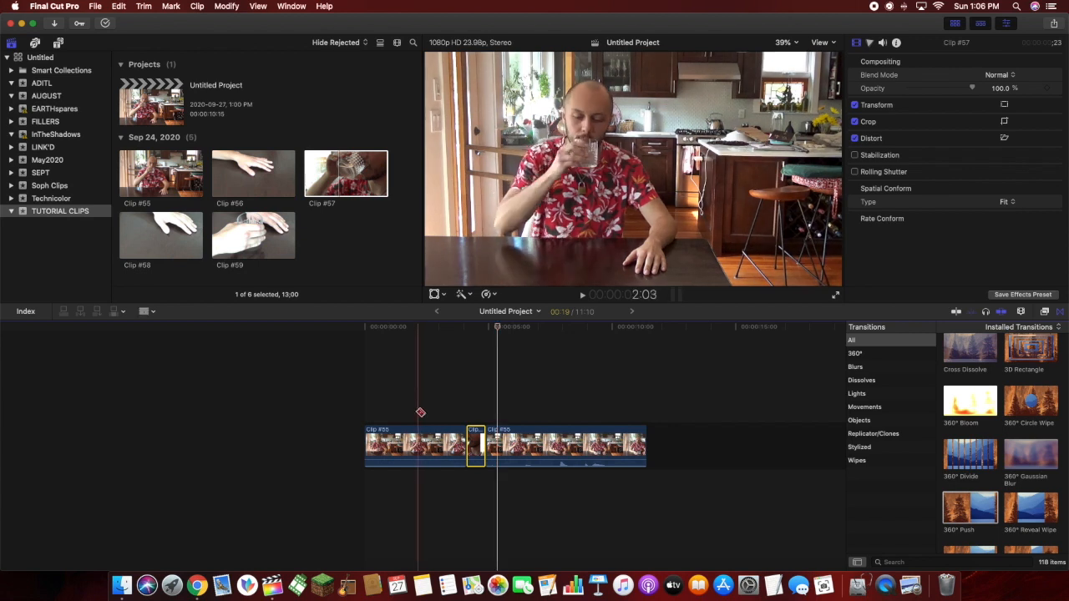
Try a blade cut about 2 seconds into the first part of Clip #55 and undo it.
click(417, 443)
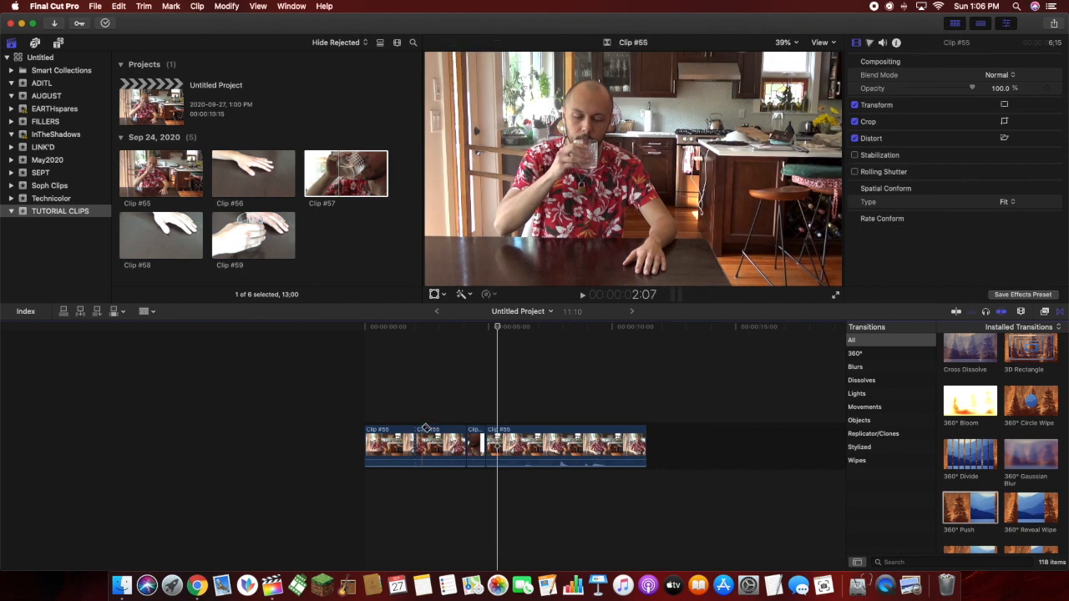
key(a)
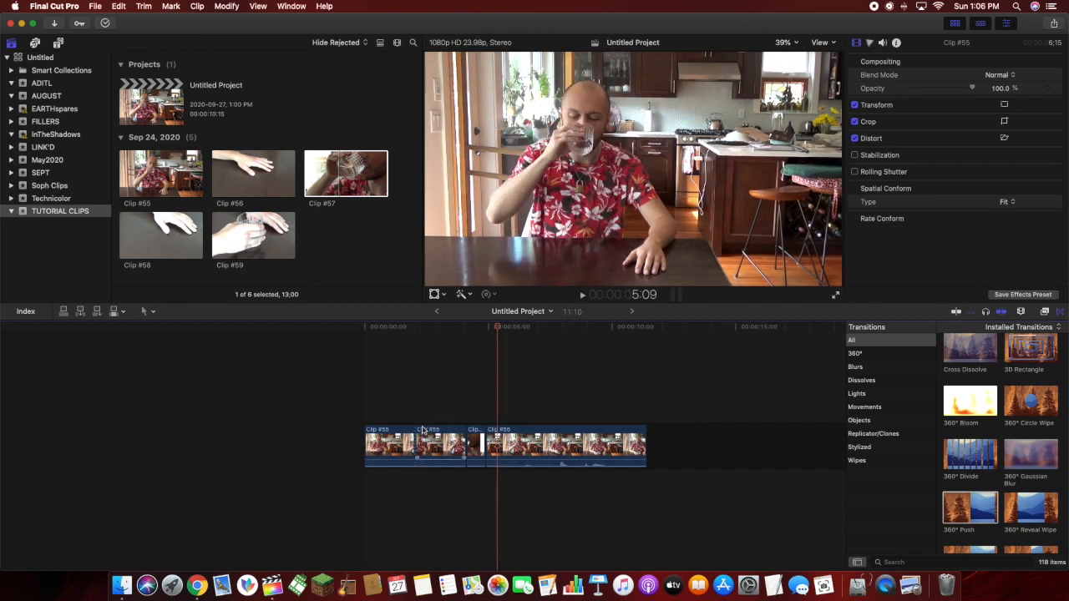
click(120, 7)
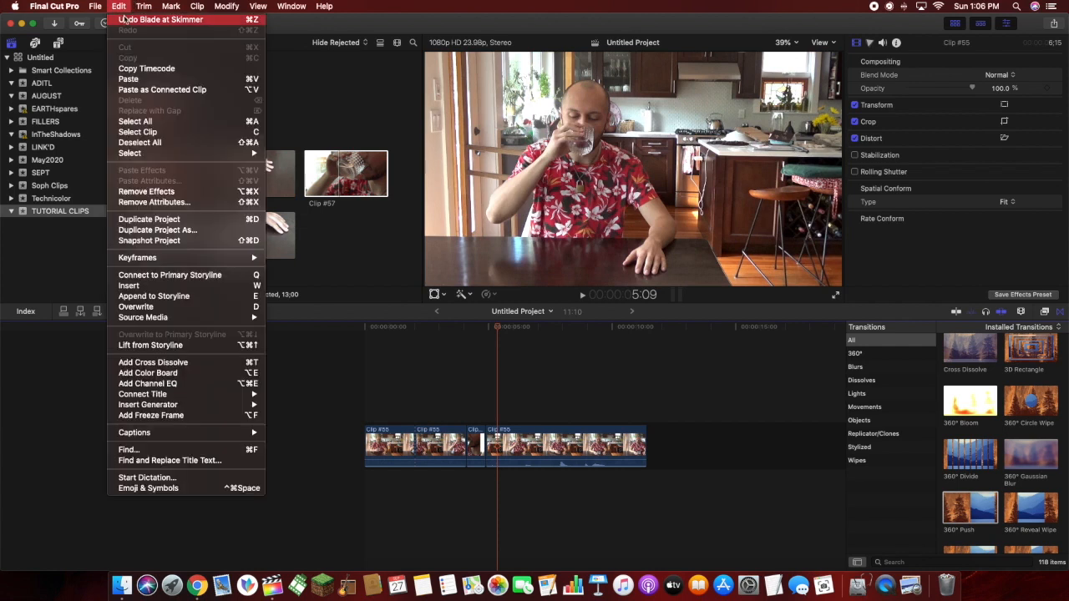
click(122, 18)
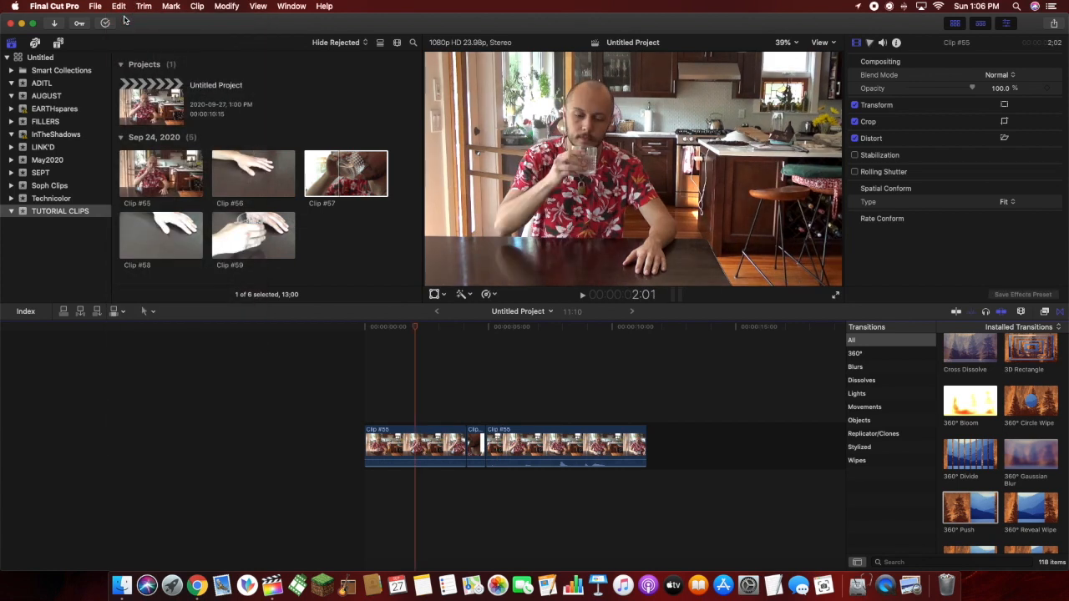
Play the edited sequence from its beginning and preview Clip #59 in the browser.
click(369, 327)
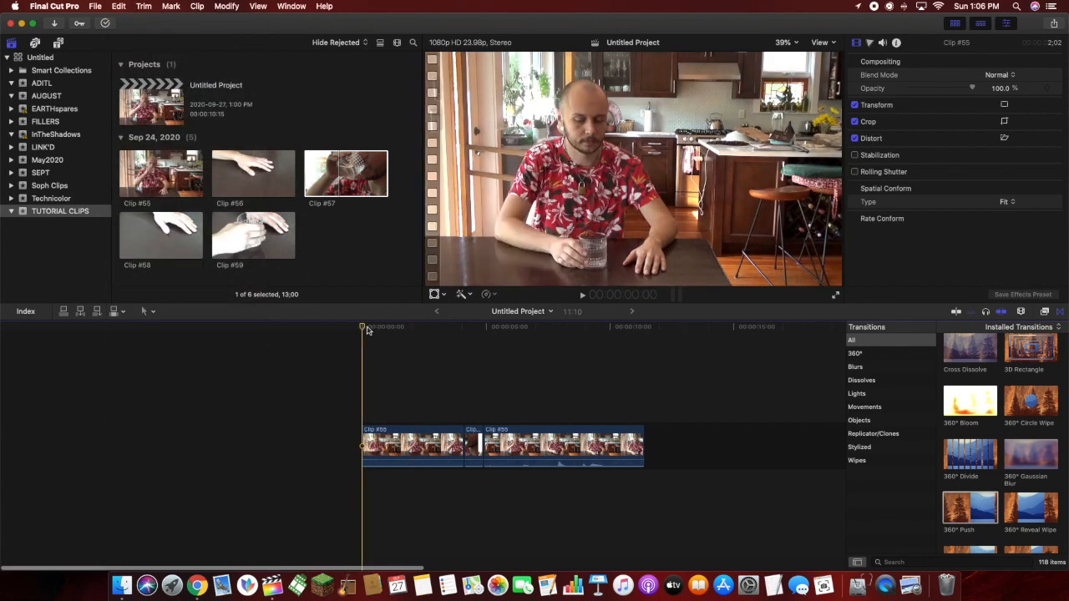
key(space)
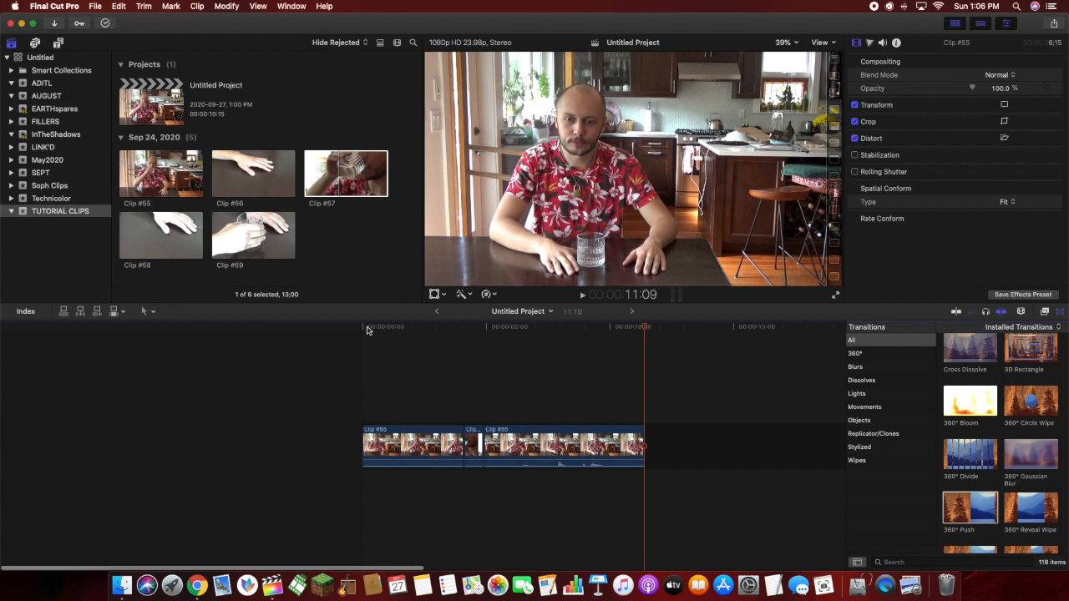
click(237, 239)
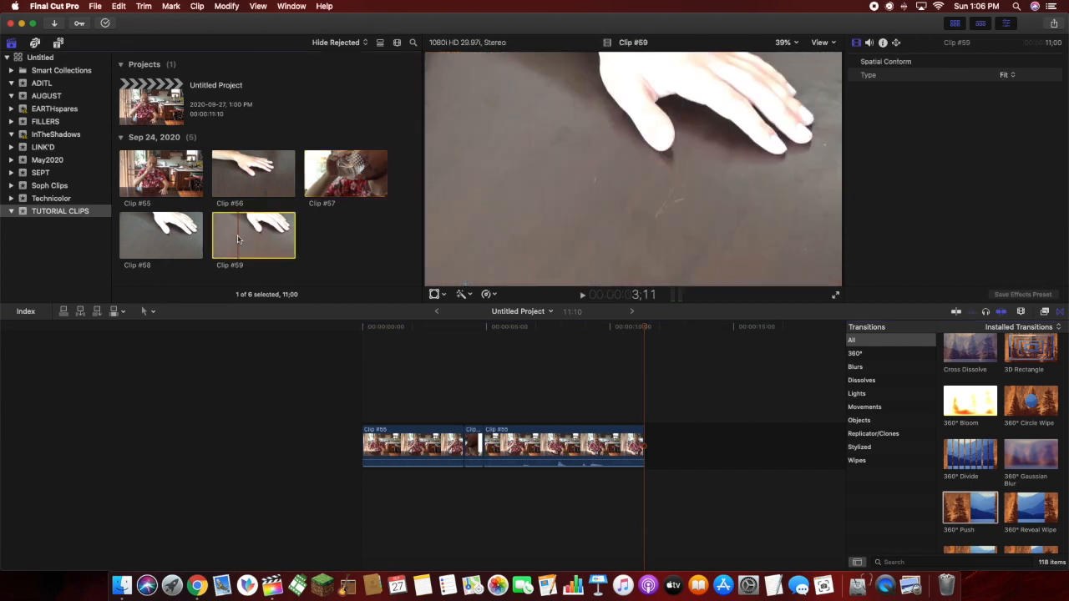
key(space)
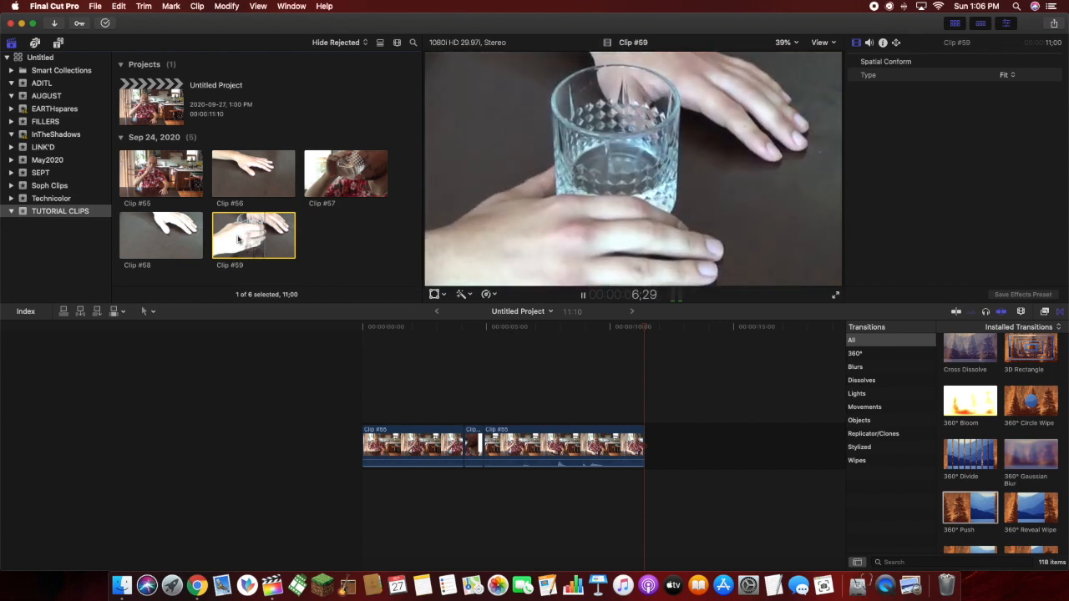
key(space)
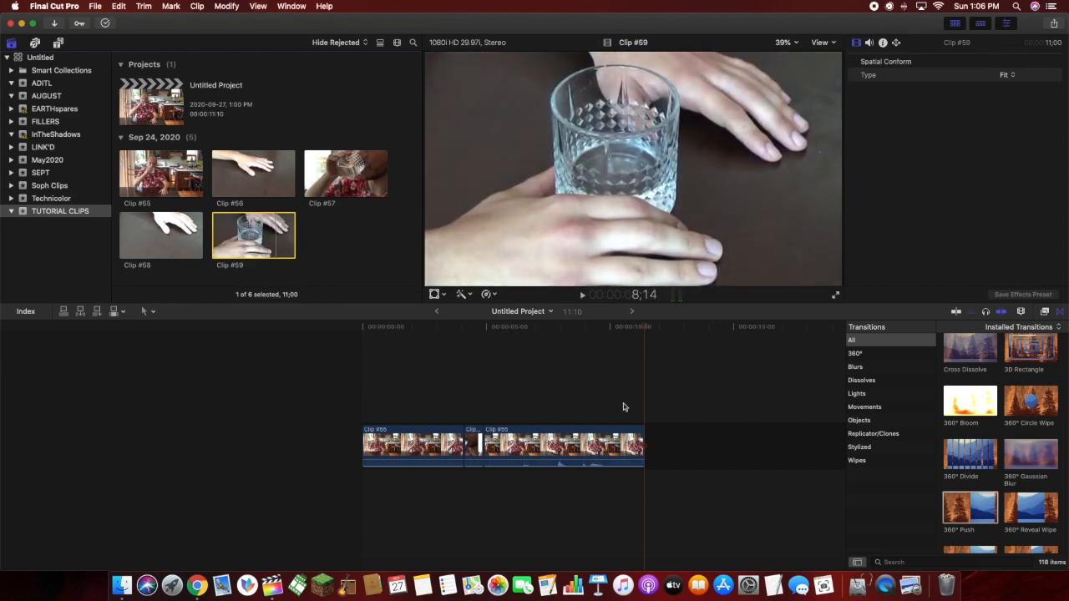
Split the last part of Clip #55 about 7 seconds into the timeline, where the glass is being lowered.
click(579, 405)
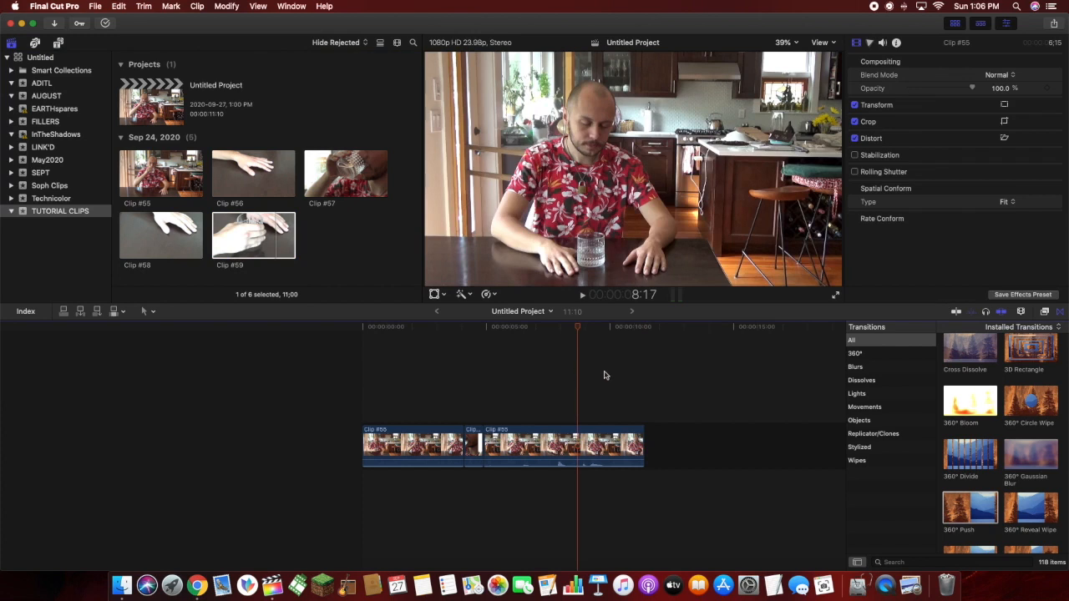
key(space)
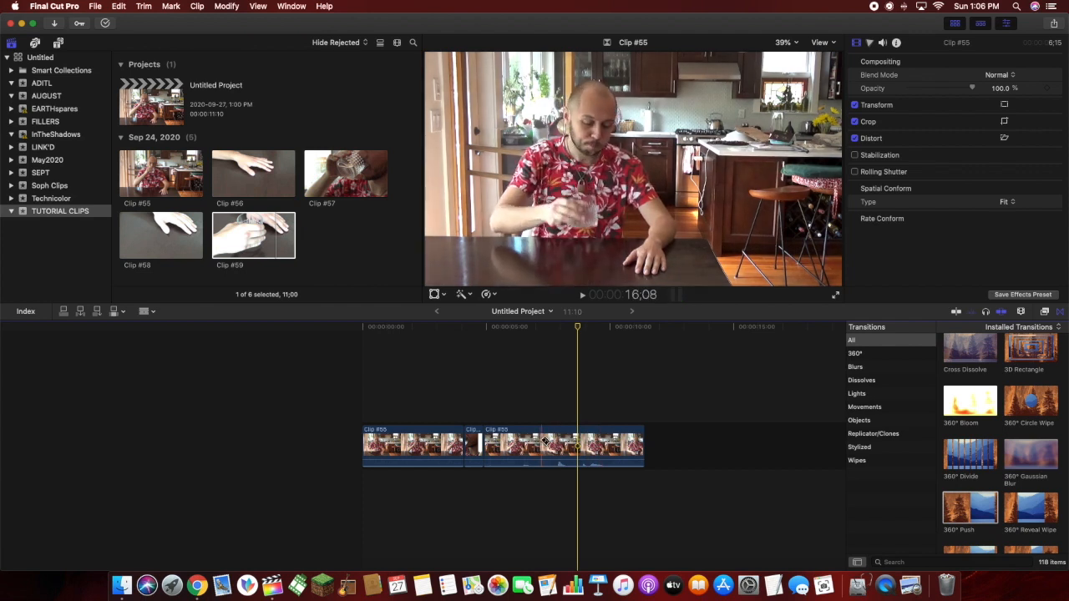
click(543, 440)
key(a)
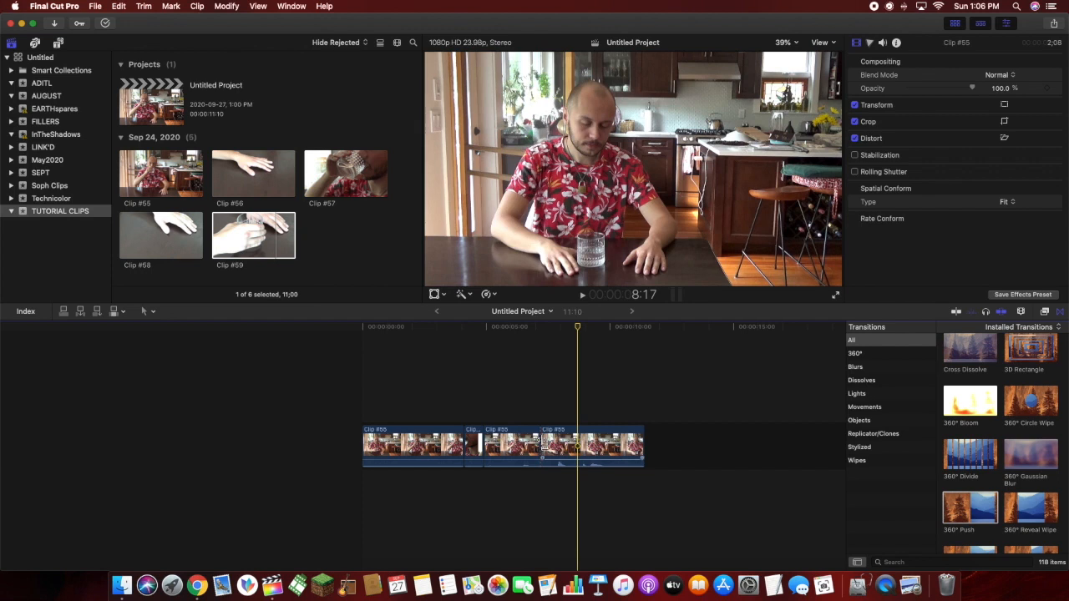
Insert Clip #59 between the last two parts of Clip #55 and trim the start of the final part to a length of 3:03.
drag(246, 232, 661, 443)
scroll(702, 433, right, 3)
drag(749, 443, 661, 445)
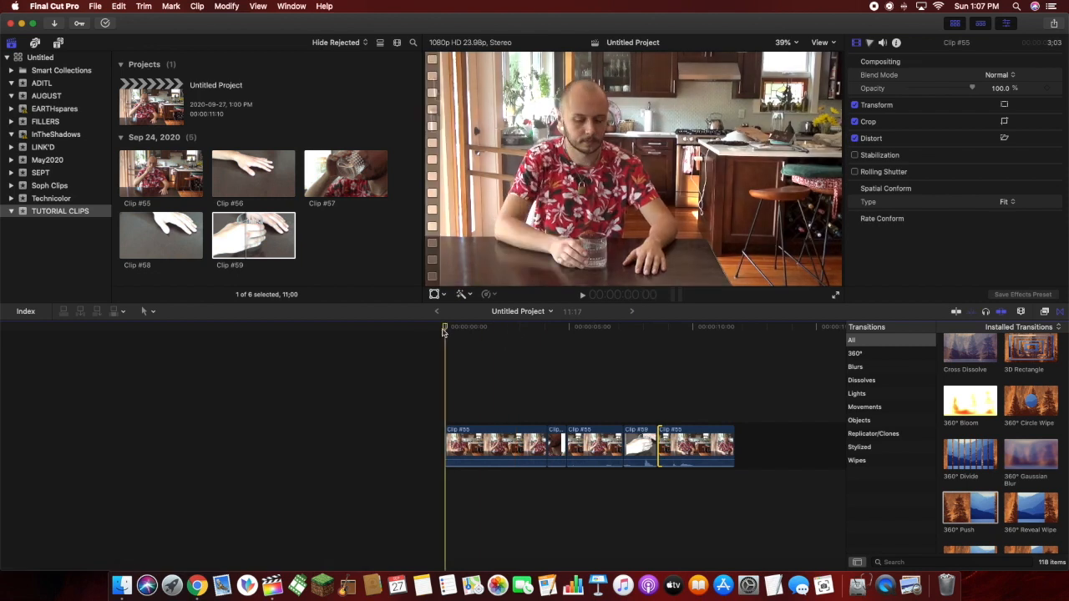
Play the whole edited sequence from its beginning to check the inserted Clip #59.
key(space)
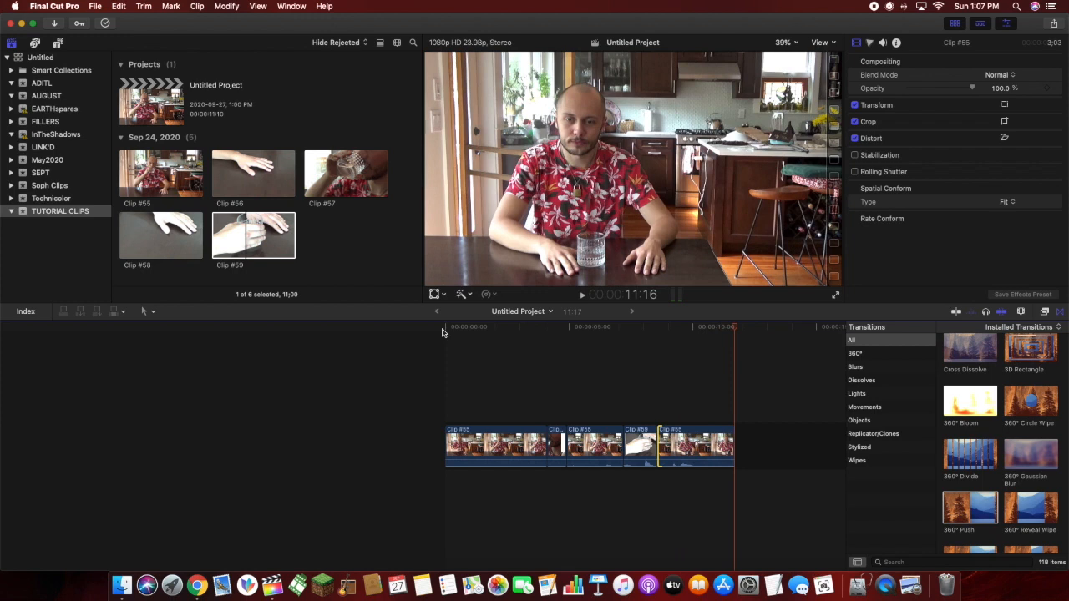
scroll(442, 332, right, 5)
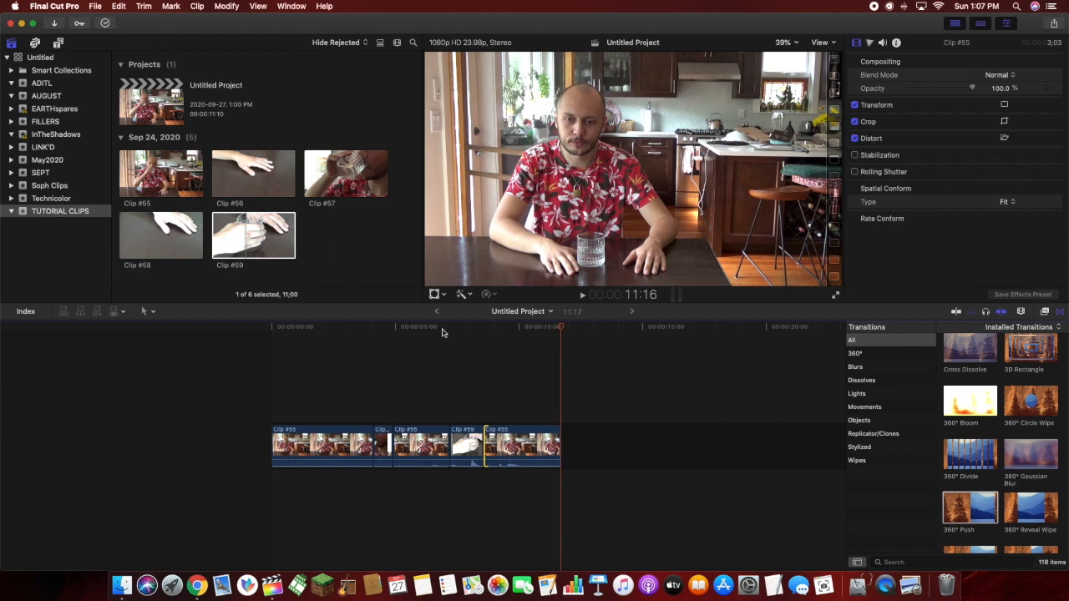
scroll(443, 333, right, 1)
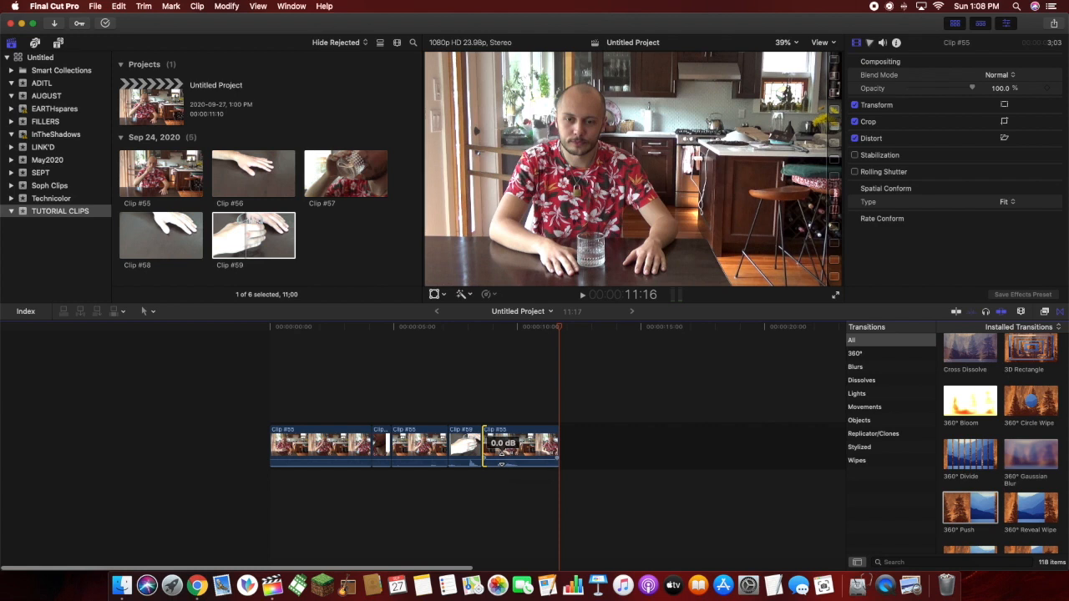
Silence the original audio of the timeline clips by lowering their volume levels all the way down.
drag(502, 459, 502, 470)
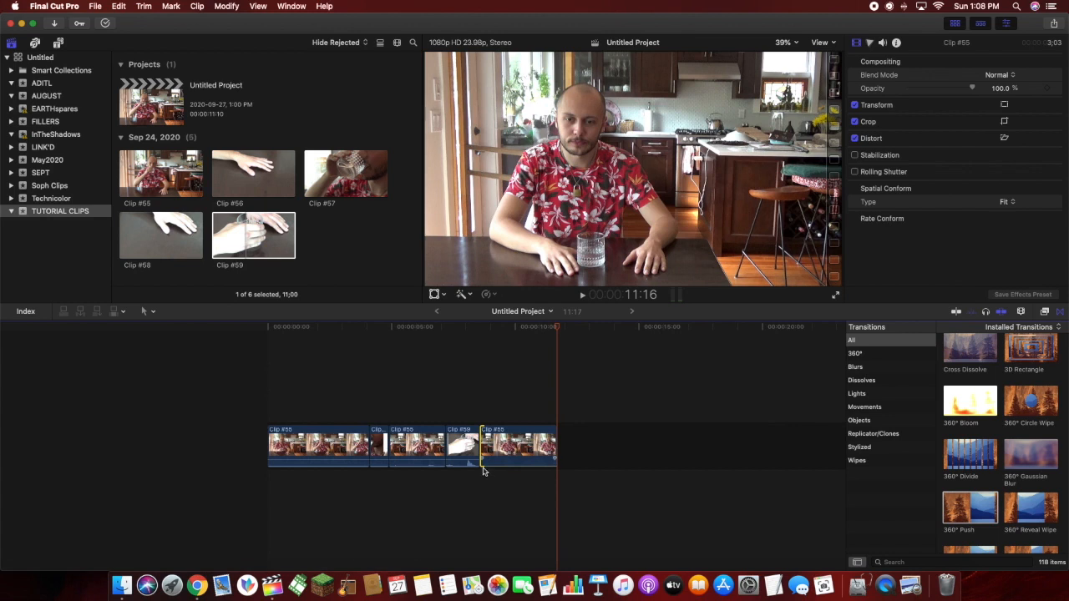
drag(466, 460, 466, 468)
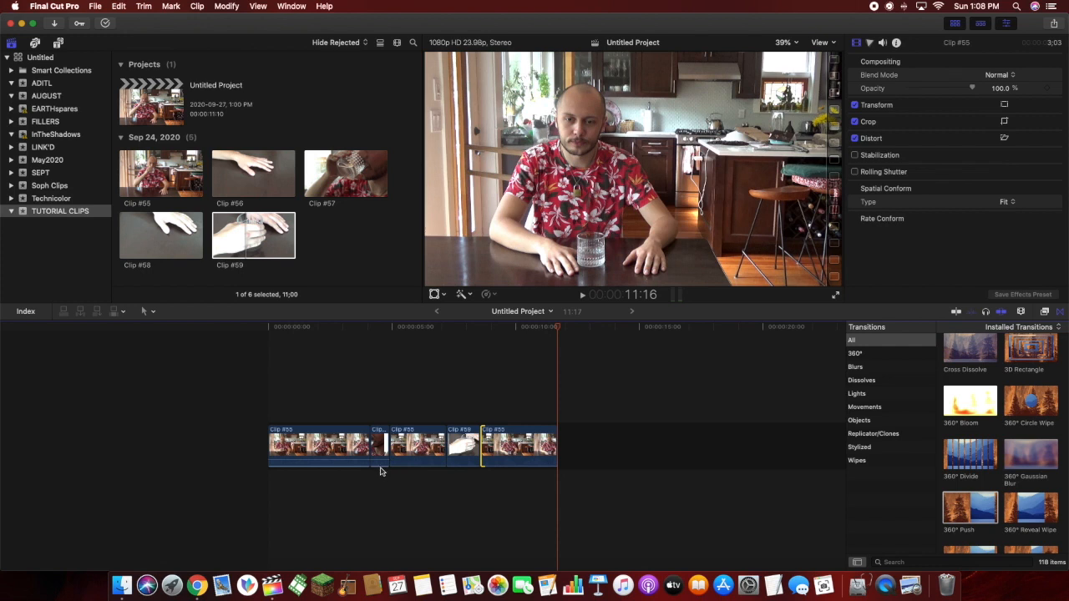
drag(359, 457, 357, 476)
Play the first seconds of the sequence to check the clips' silenced audio.
click(269, 330)
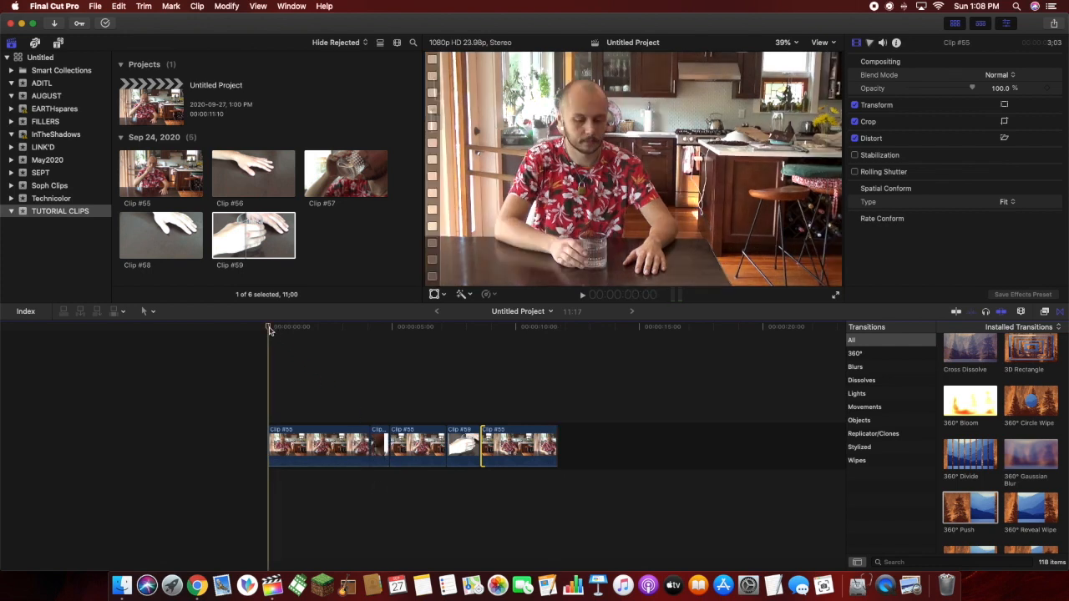
key(space)
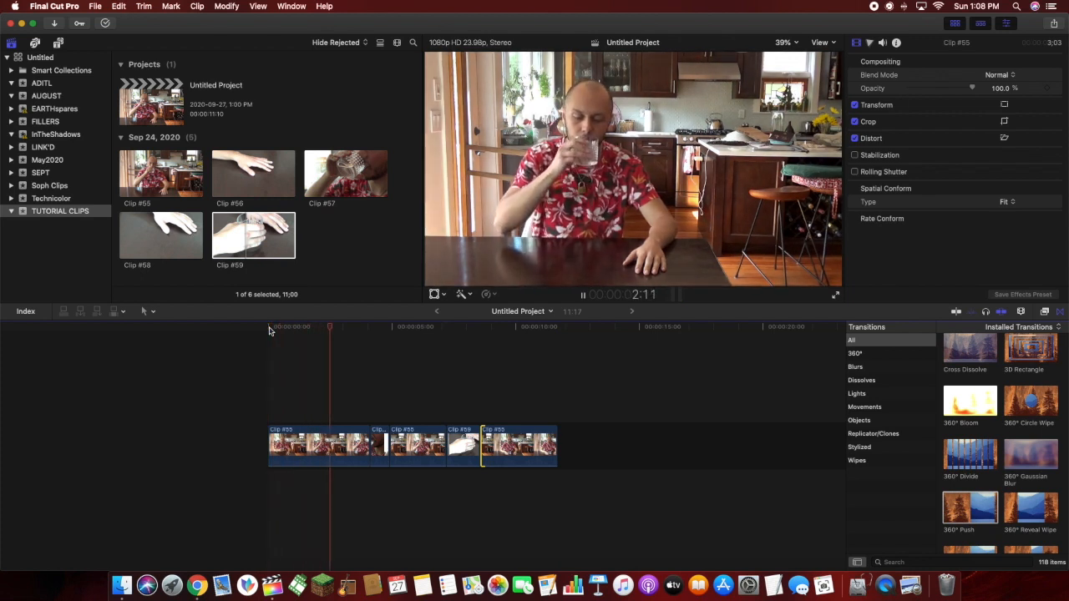
key(space)
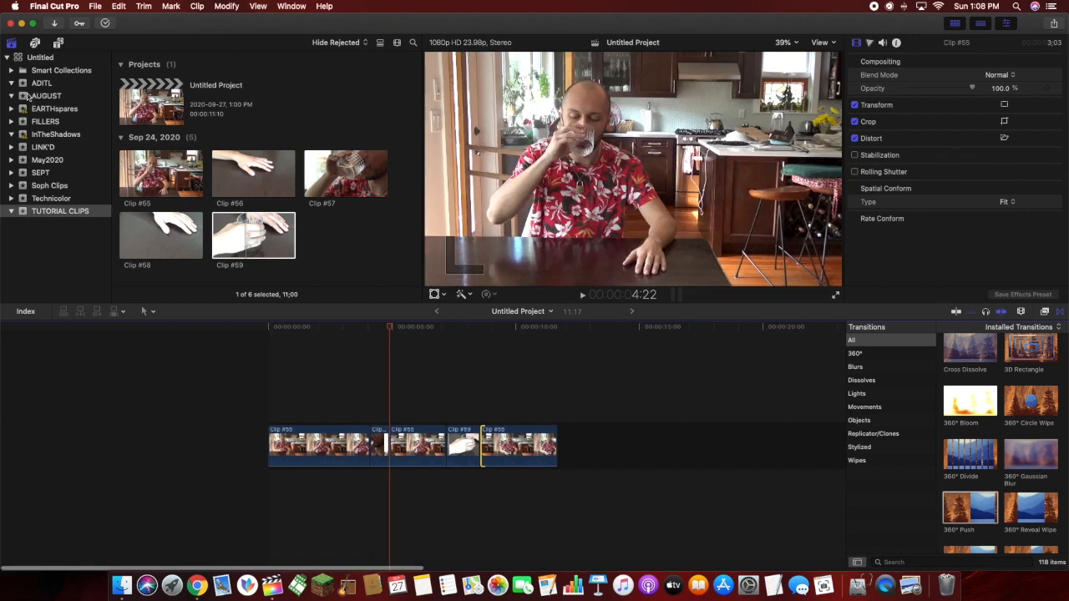
Add the Vino jingle from the Sound Effects library beneath the video clips, starting at the beginning of the timeline.
click(35, 43)
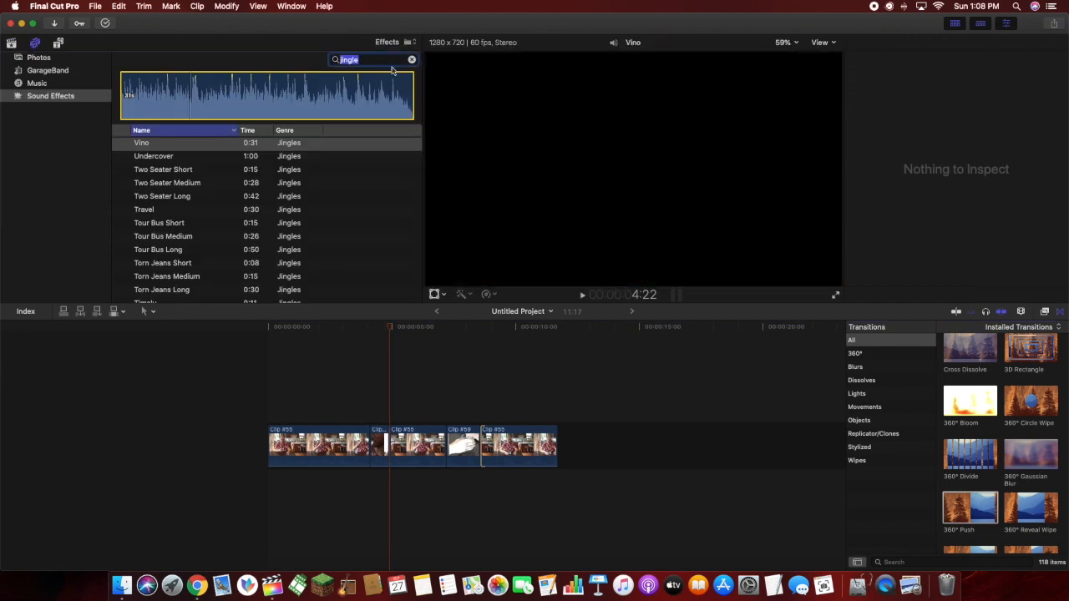
click(37, 84)
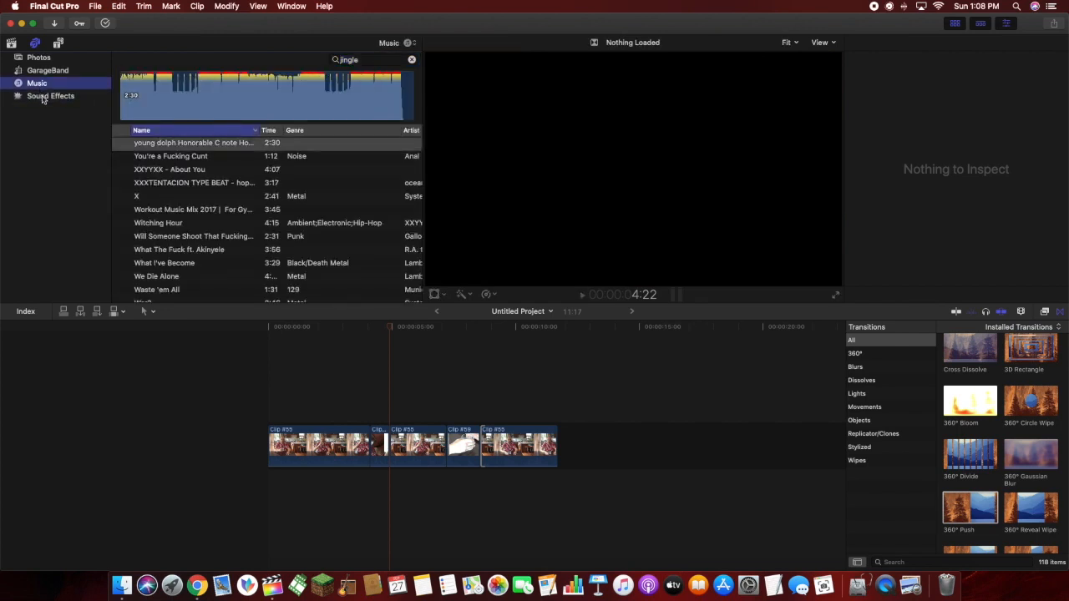
click(43, 98)
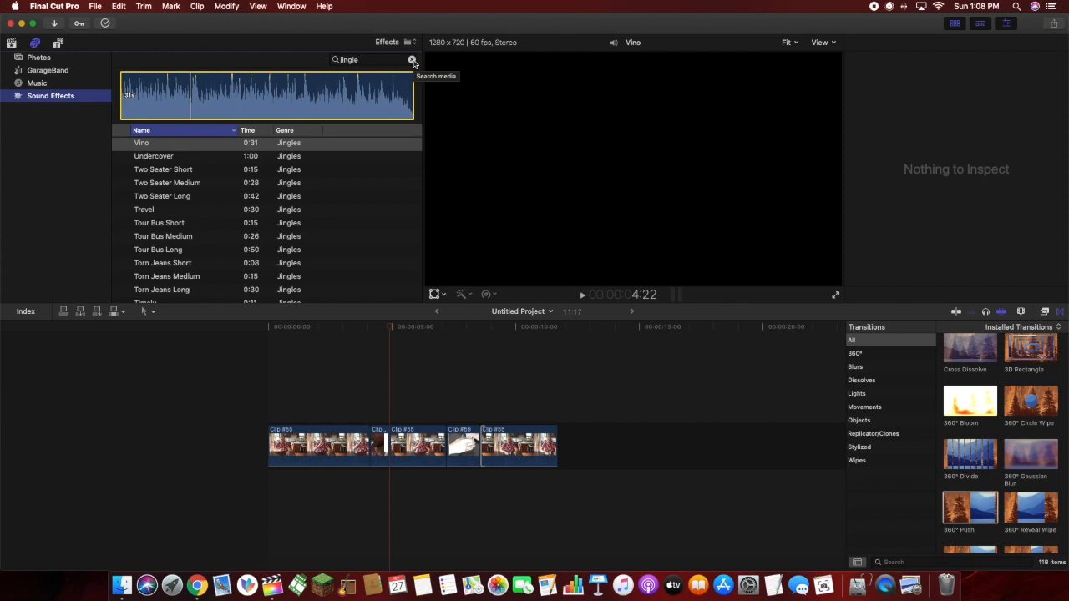
drag(390, 60, 340, 61)
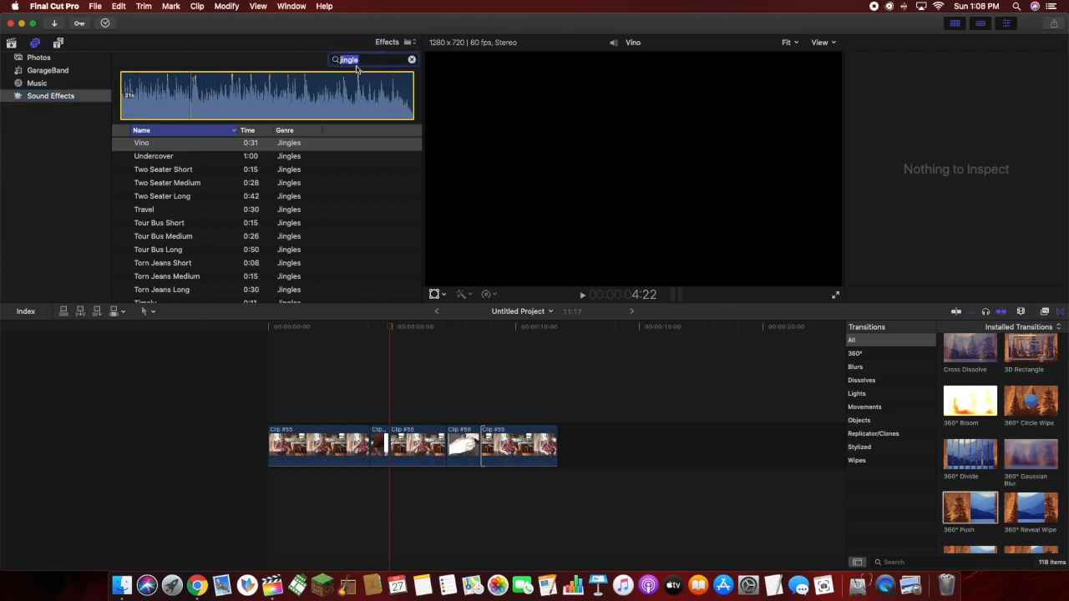
scroll(313, 161, down, 1)
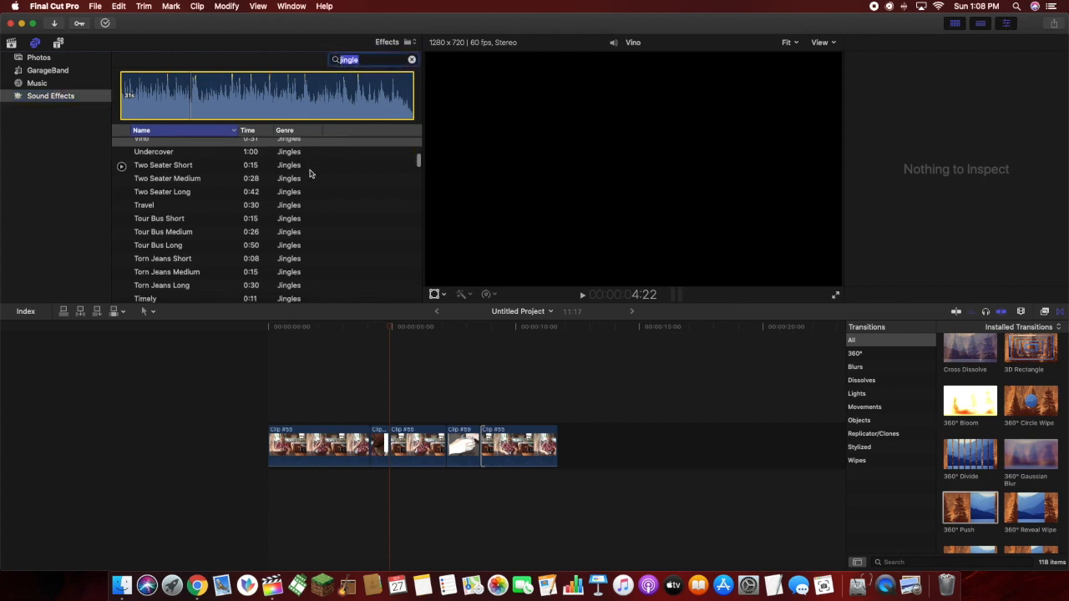
scroll(288, 251, up, 3)
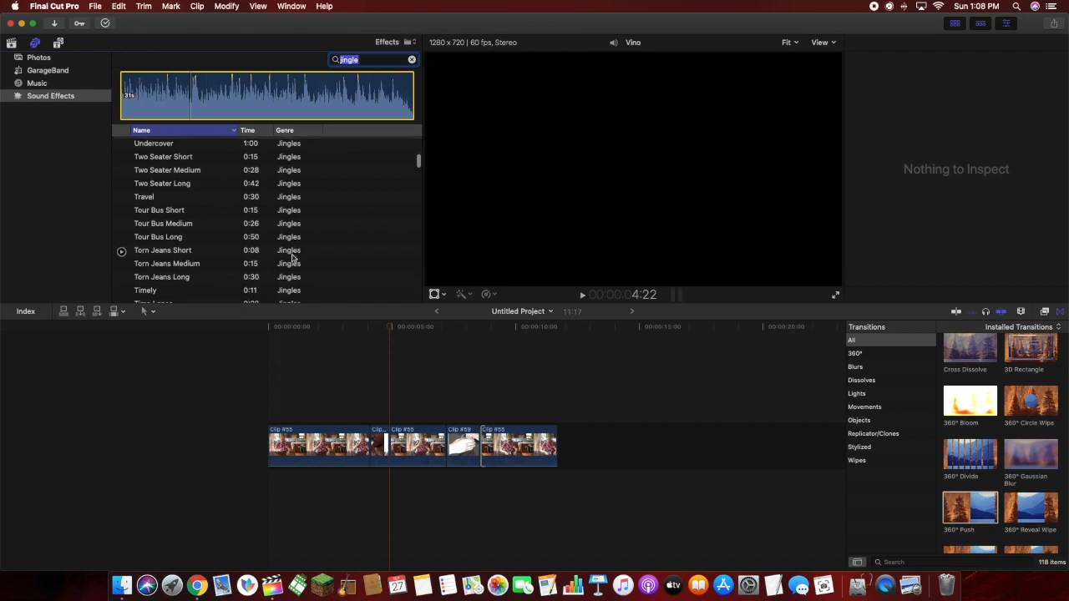
scroll(291, 259, down, 1)
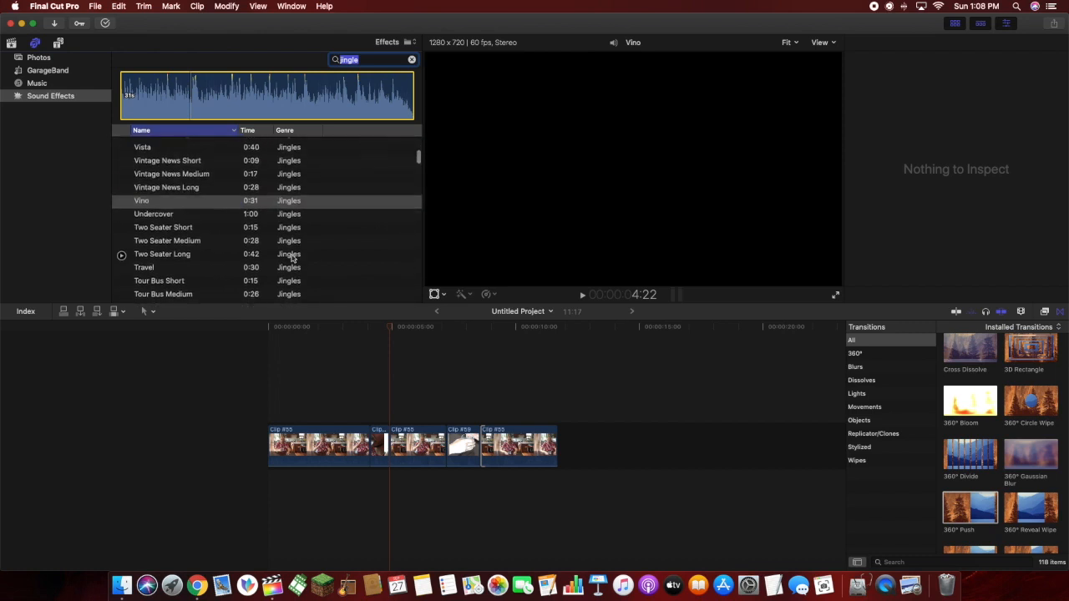
scroll(292, 258, up, 1)
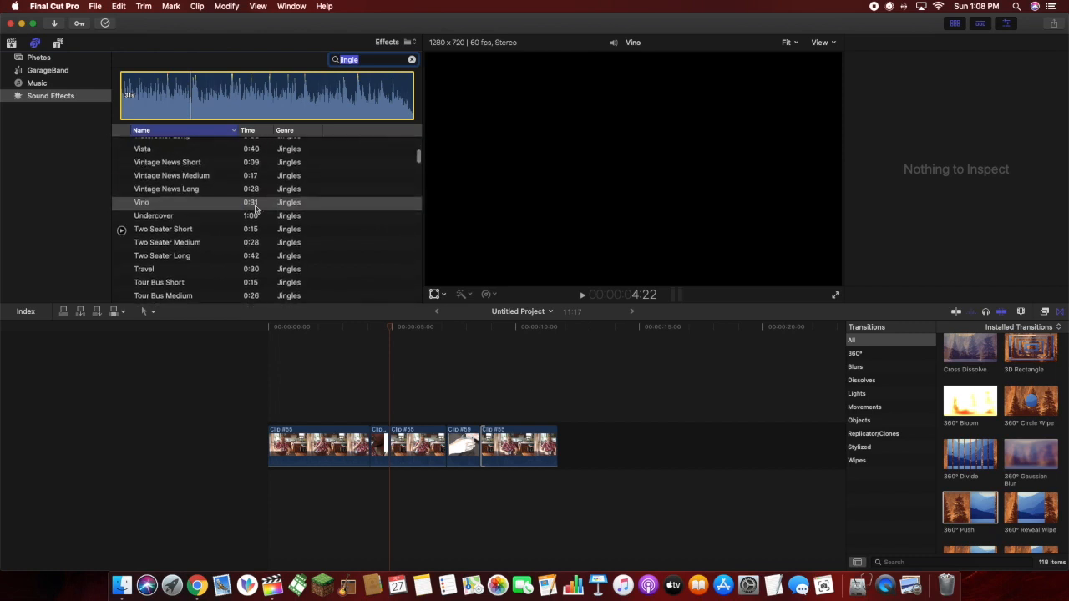
click(153, 90)
drag(153, 90, 273, 478)
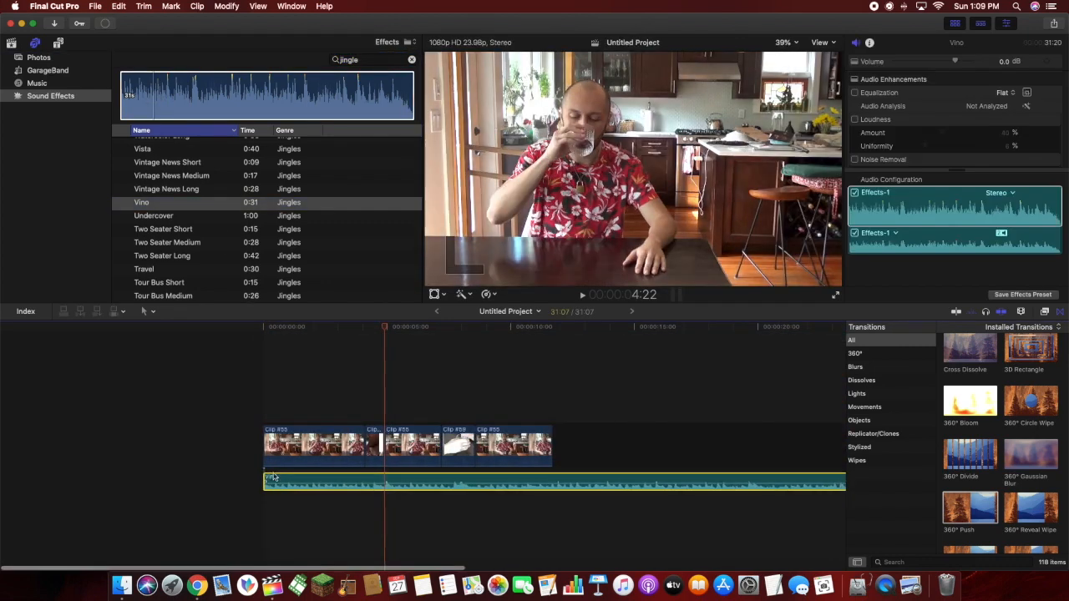
Play the first seconds of the sequence with the Vino music under it.
click(264, 326)
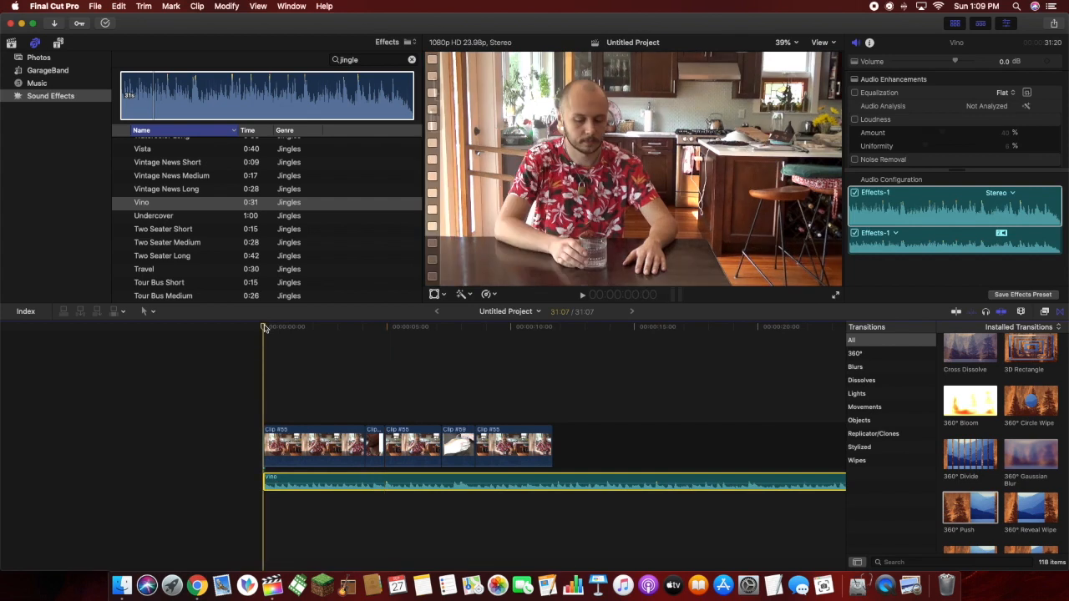
key(space)
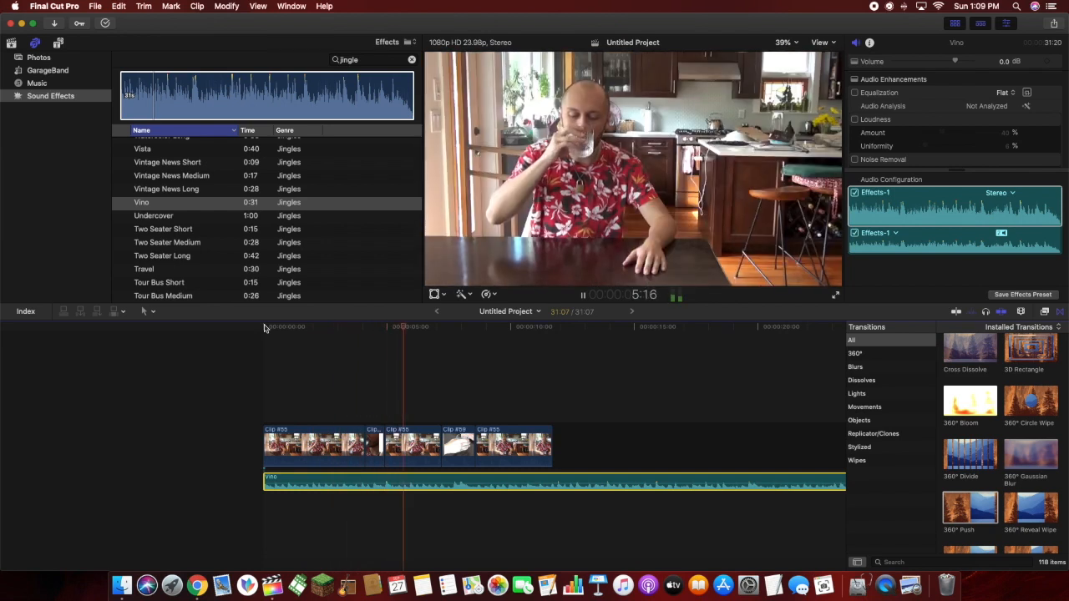
key(space)
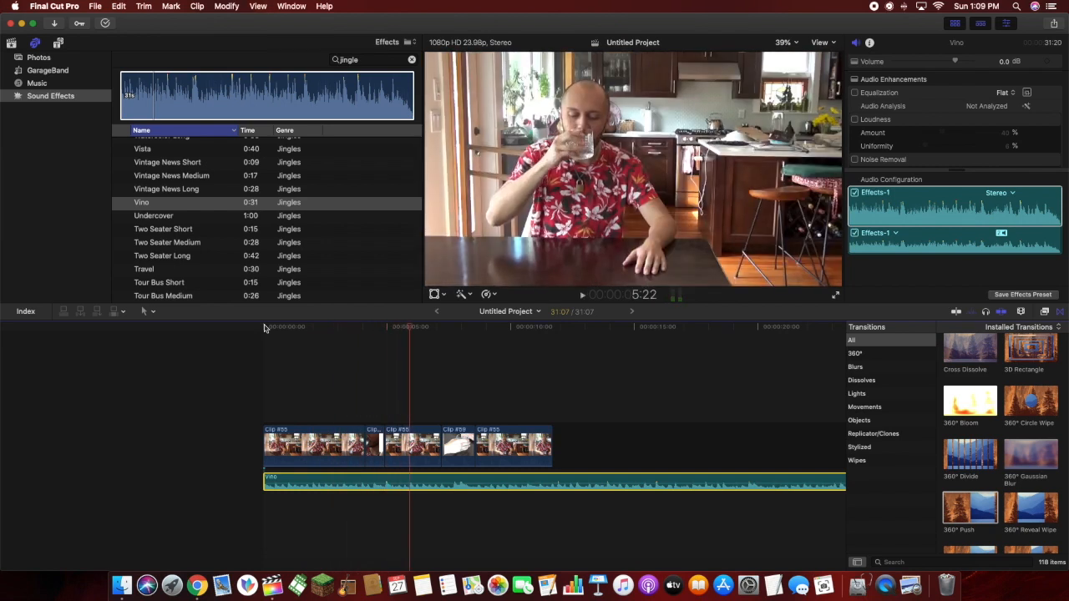
Cut the Vino music where the last video clip ends and delete the excess part together with the gap above it.
scroll(264, 327, right, 5)
scroll(263, 327, right, 3)
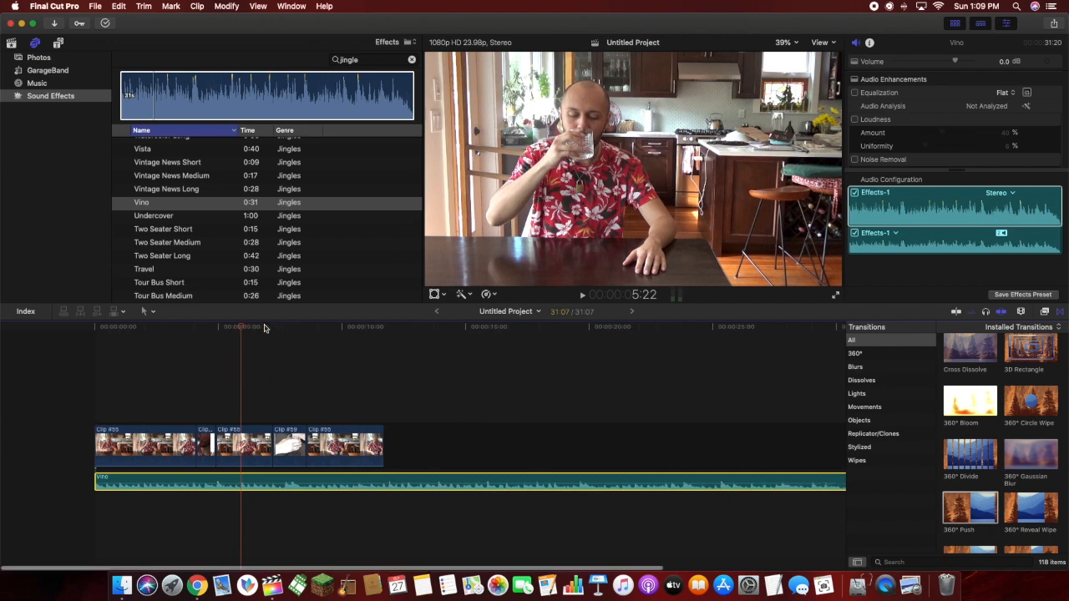
scroll(264, 327, right, 2)
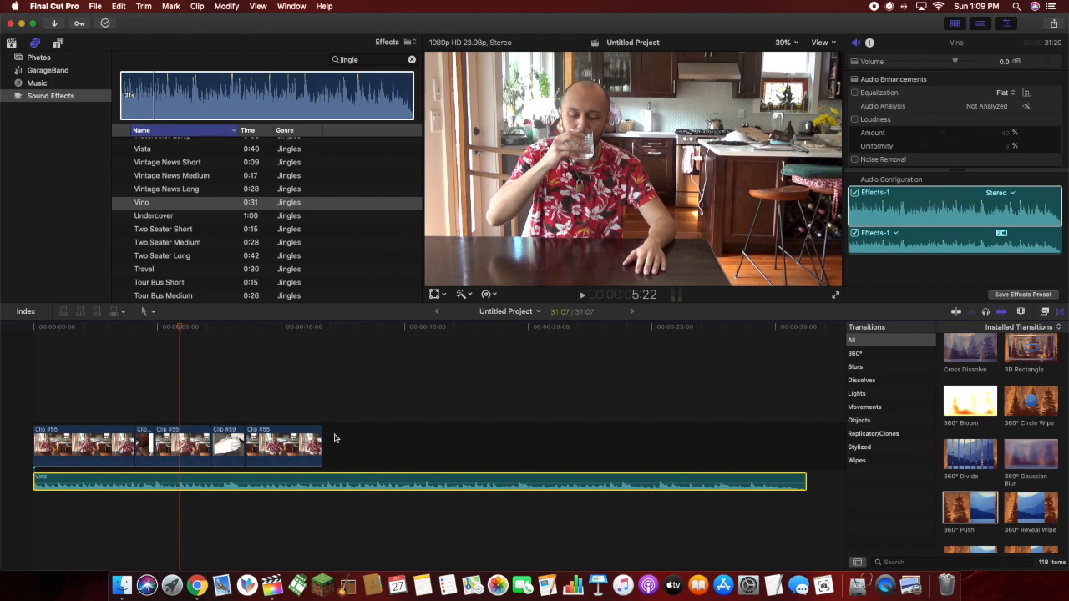
key(b)
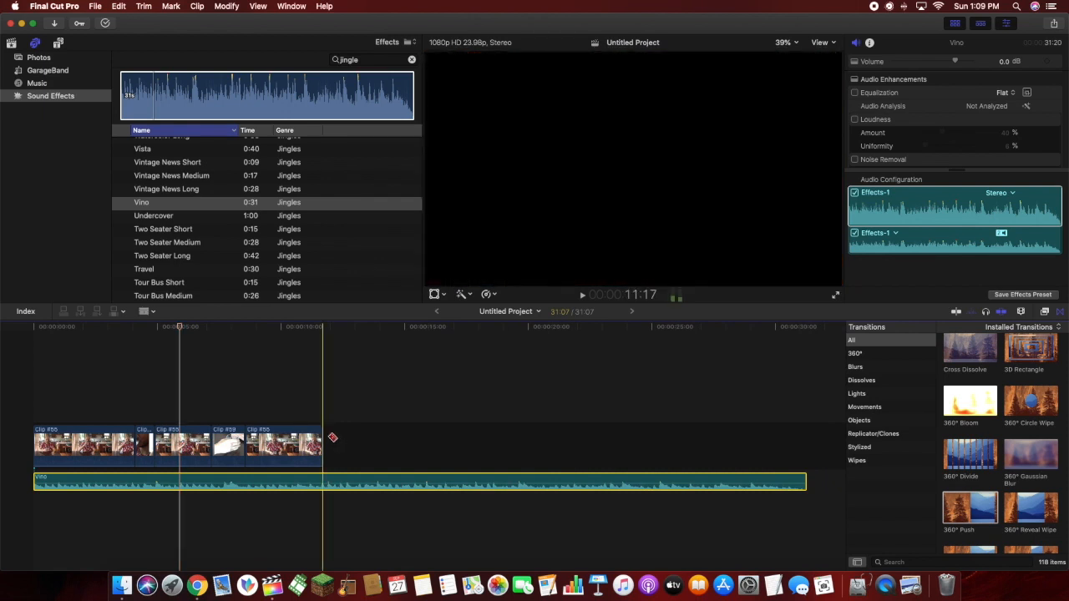
click(326, 482)
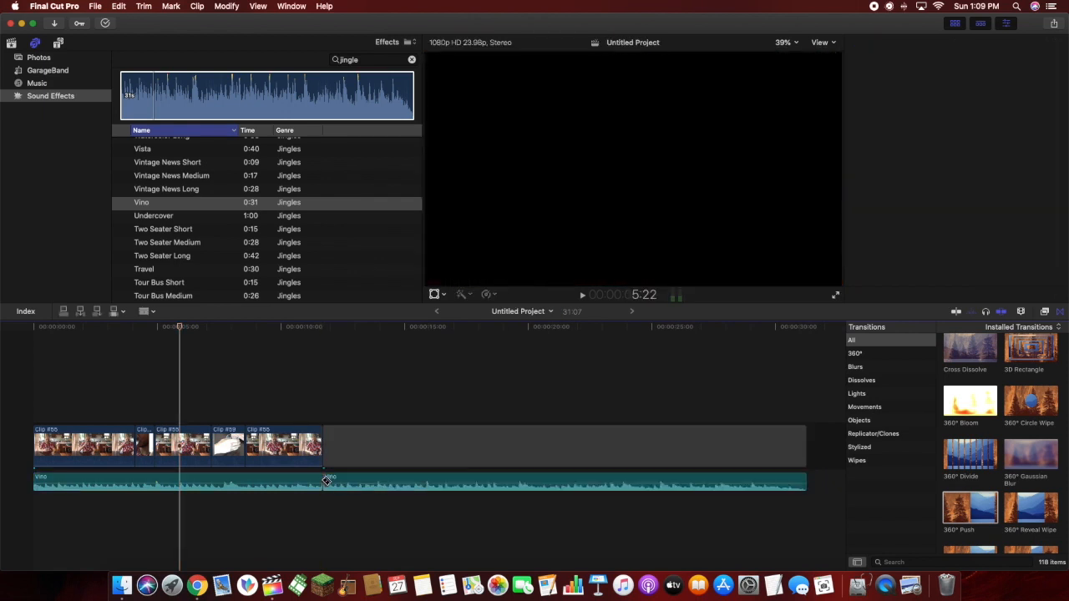
key(a)
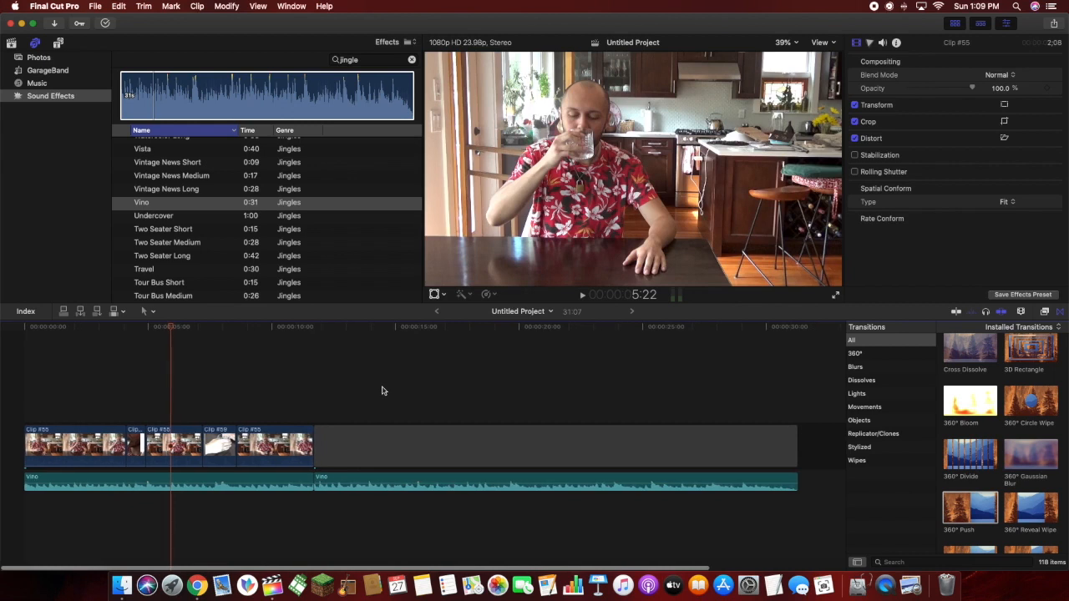
drag(383, 388, 444, 501)
key(Delete)
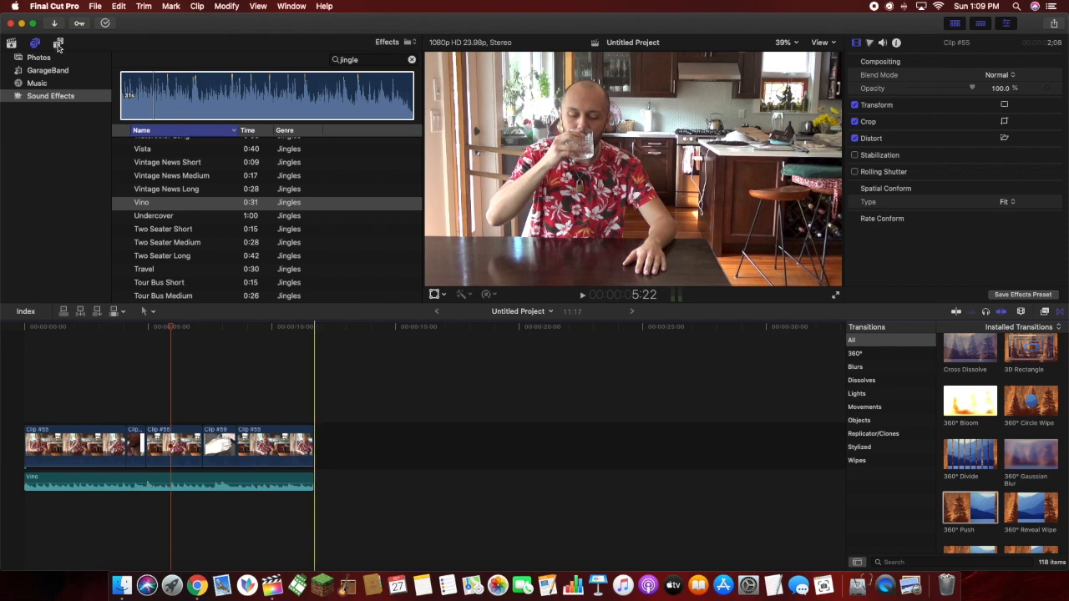
Insert a Custom title before the first clip on the timeline and shorten it to 1:06.
click(57, 44)
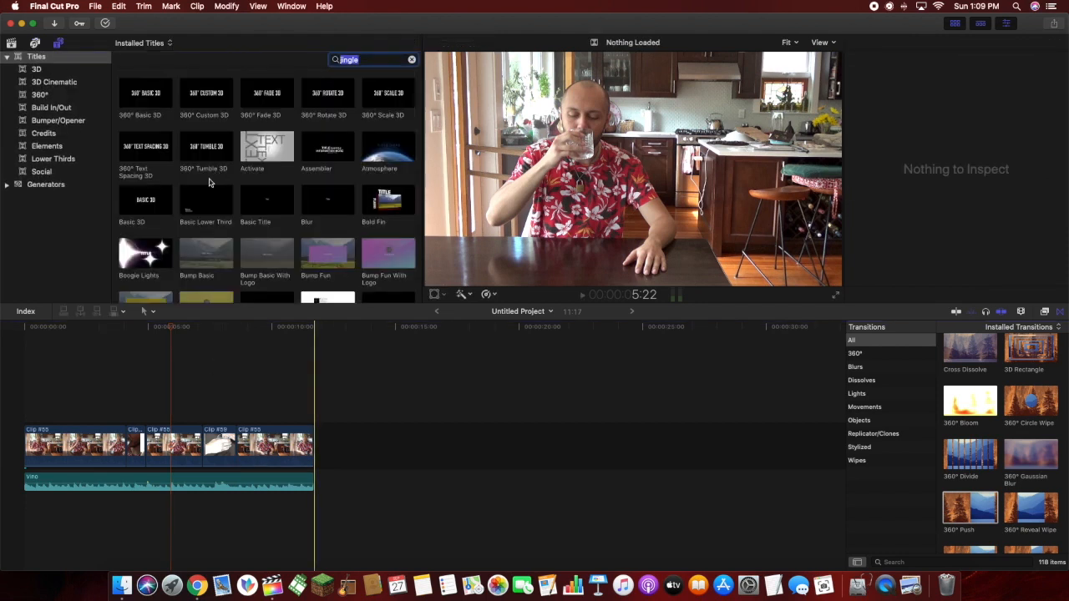
scroll(205, 182, down, 5)
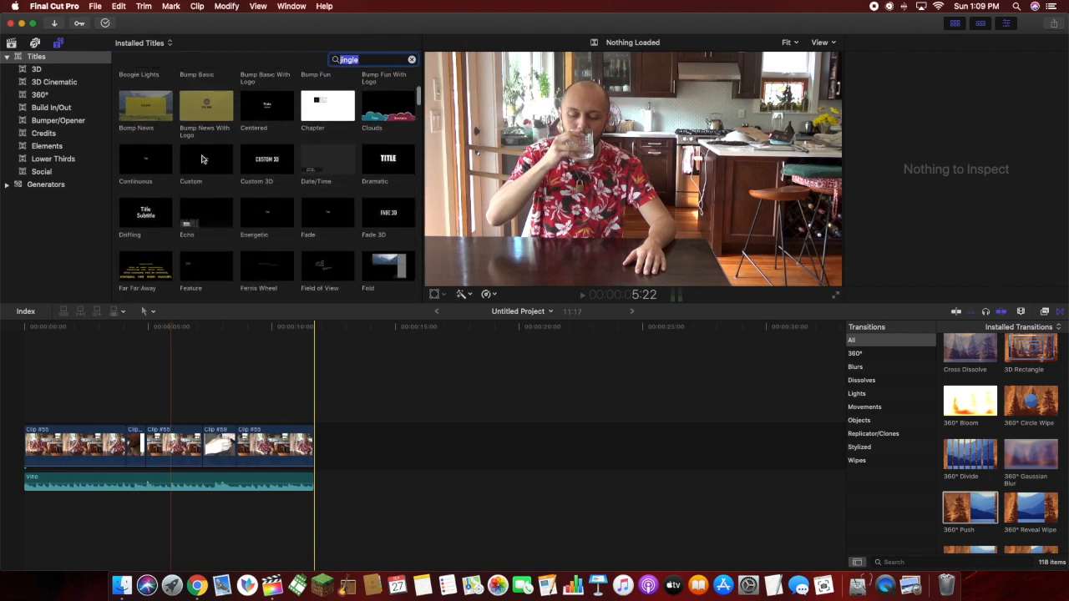
click(205, 163)
drag(204, 159, 30, 448)
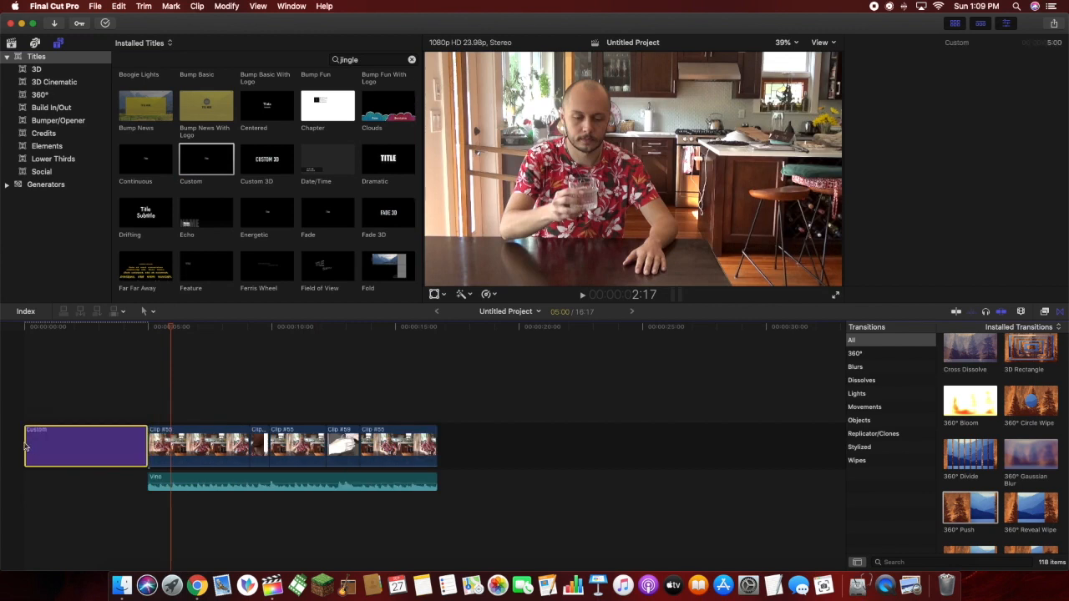
drag(27, 447, 121, 448)
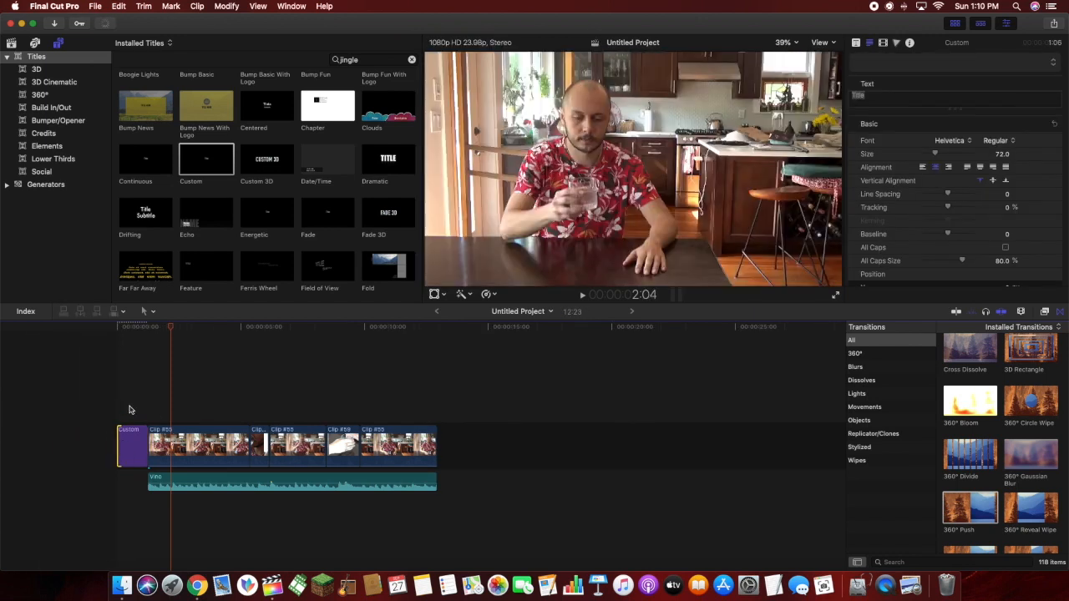
Preview the Custom title in the viewer, select it on the timeline and play on into the first clip.
click(132, 407)
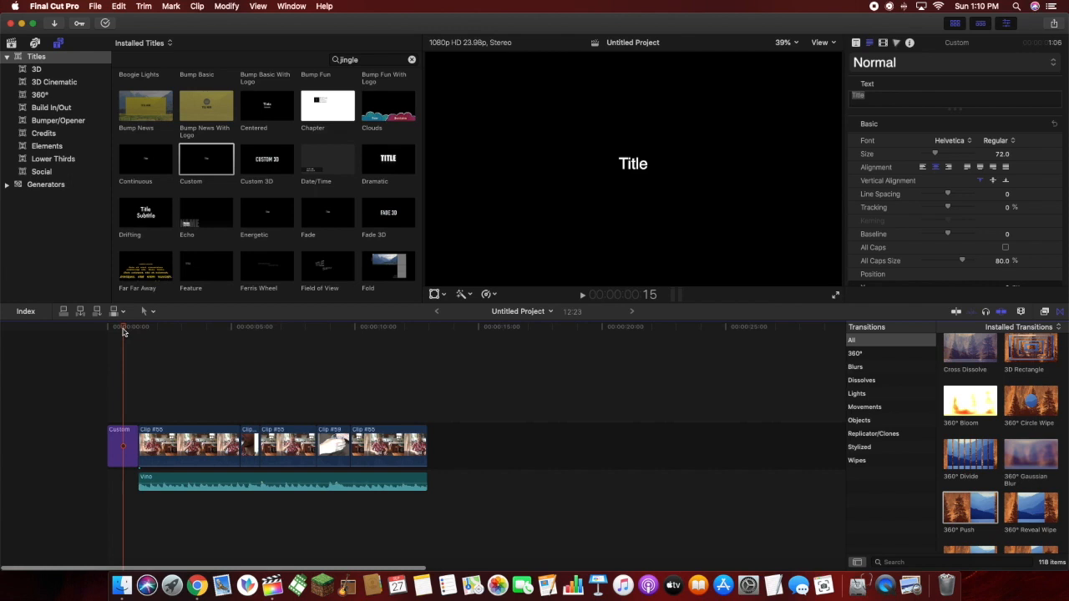
scroll(123, 331, right, 5)
scroll(84, 435, right, 1)
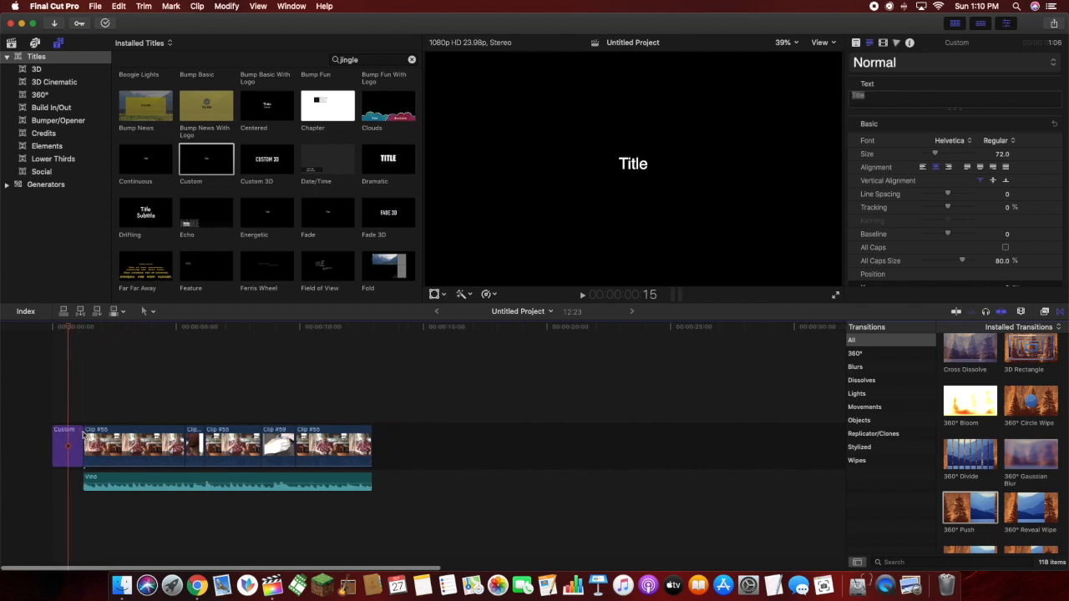
scroll(69, 438, right, 1)
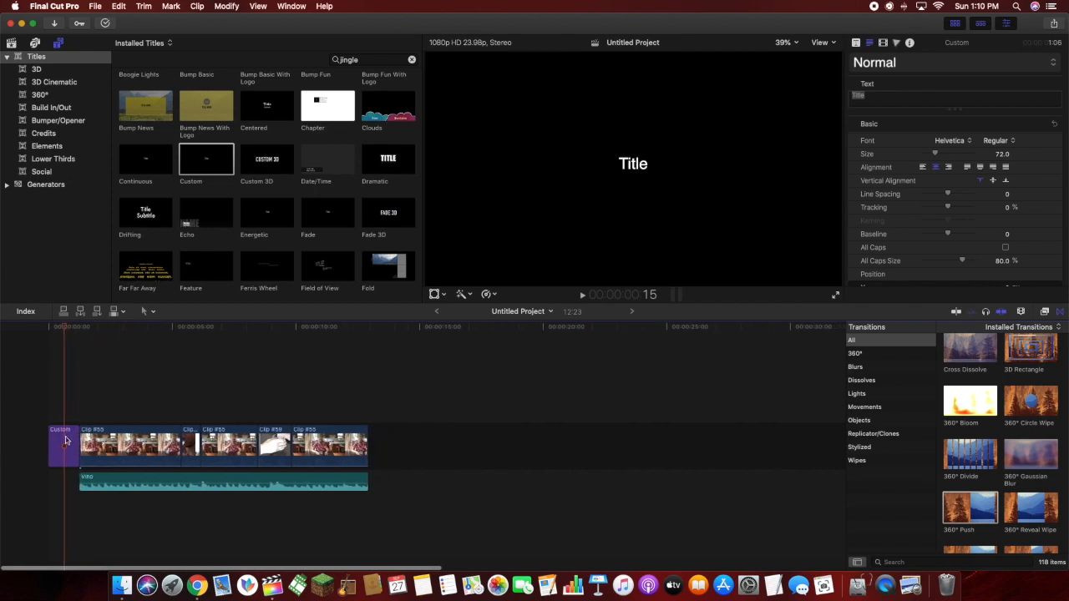
click(66, 440)
key(space)
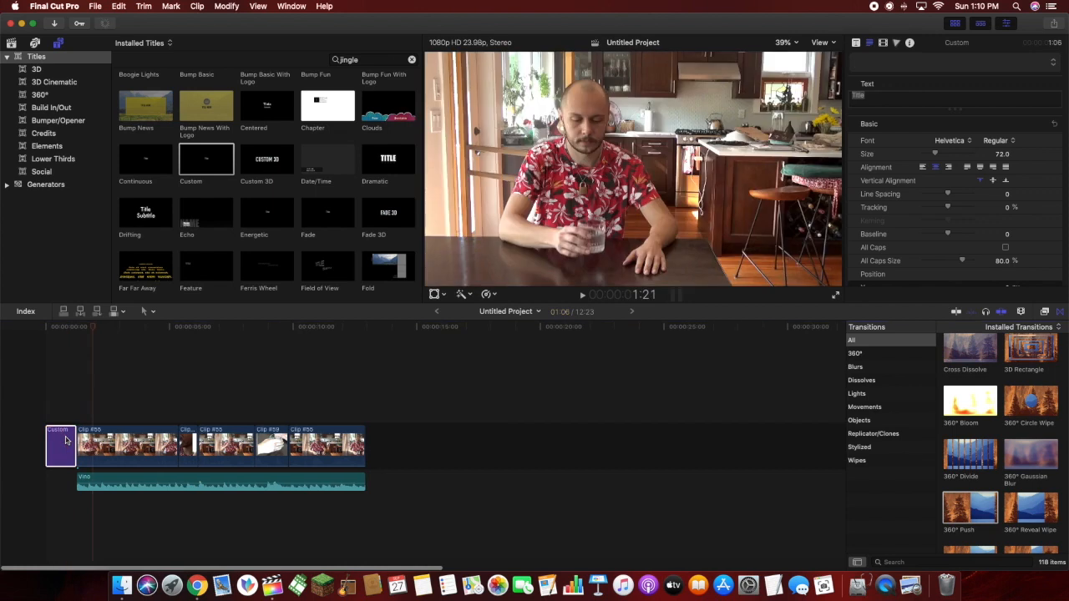
Replace the placeholder text of the Custom title at the start of the timeline with "Glass of Water".
click(93, 331)
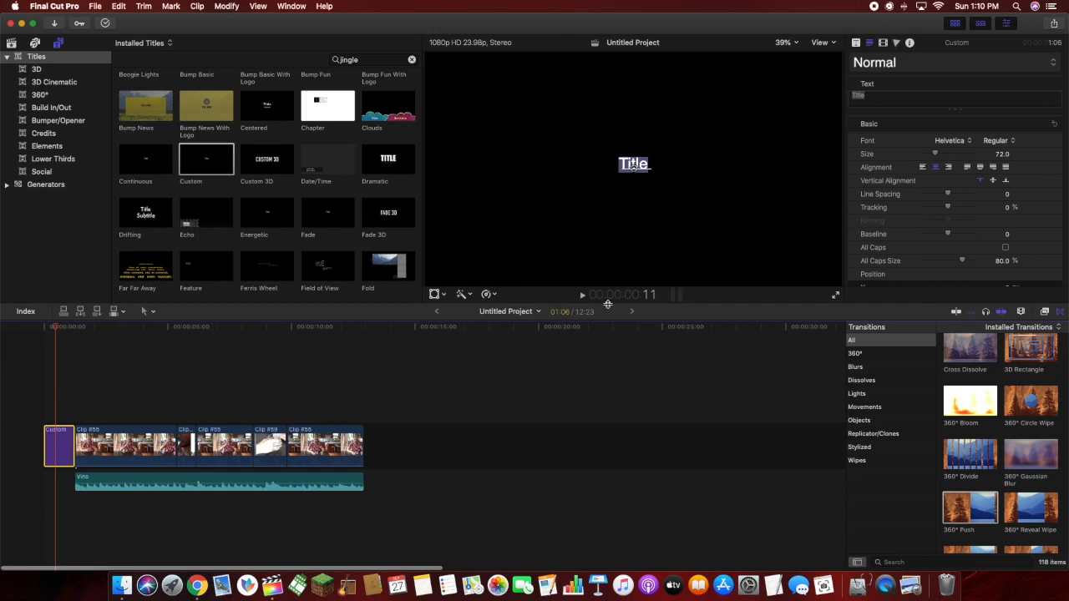
double_click(858, 97)
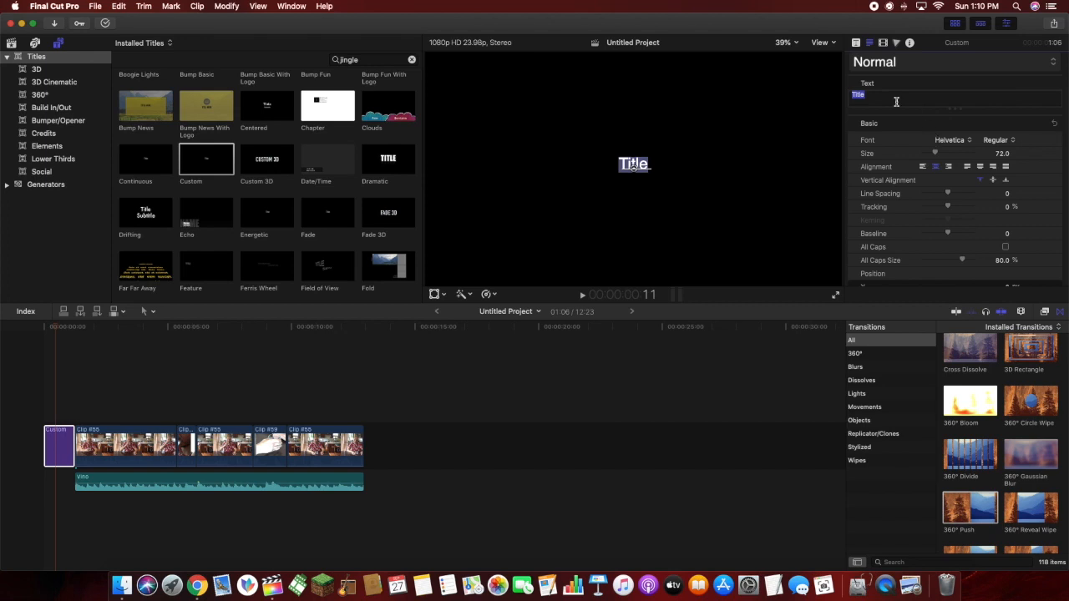
text(Glass of)
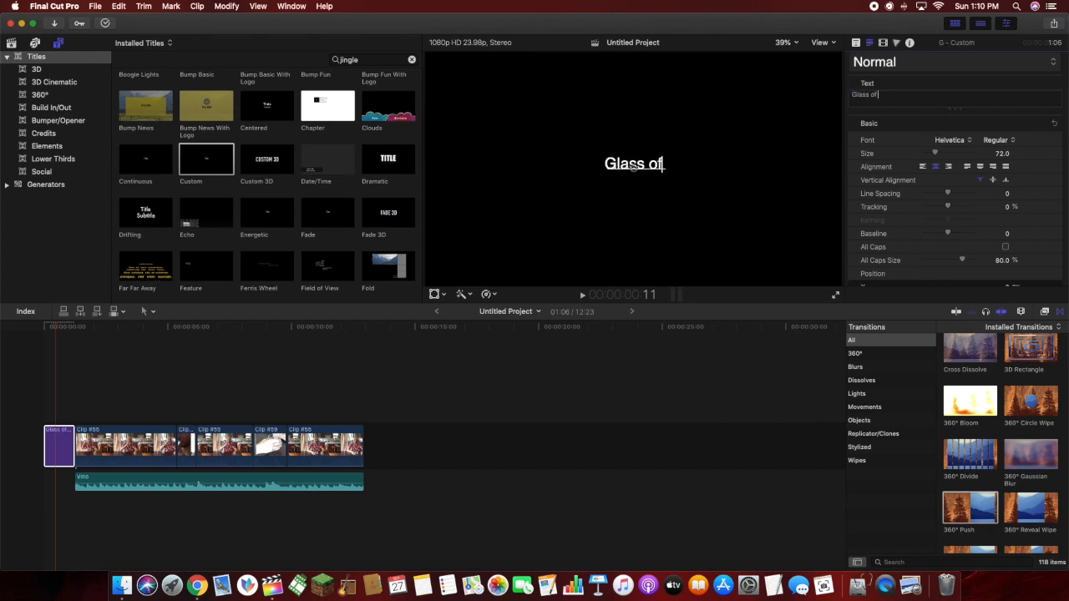
text( Water)
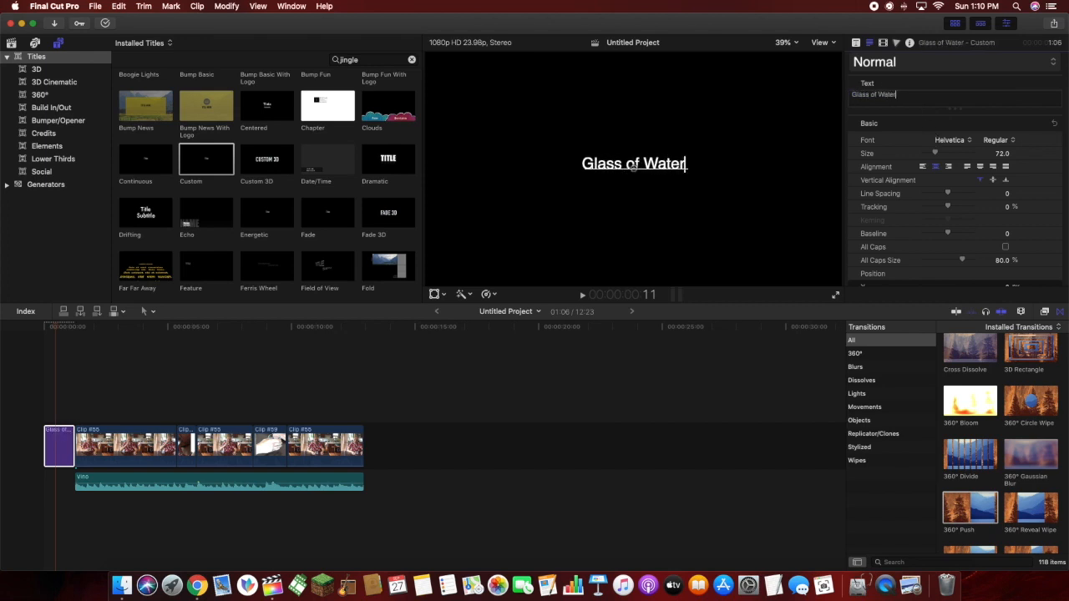
Set the Glass of Water title's font to Impact and its size to 164.
click(949, 139)
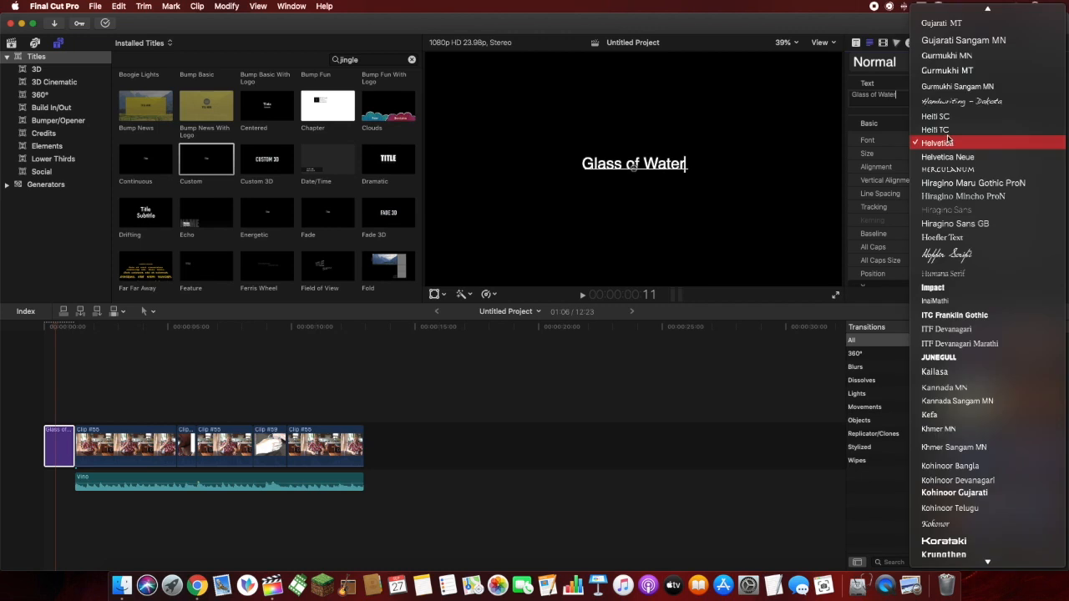
click(933, 288)
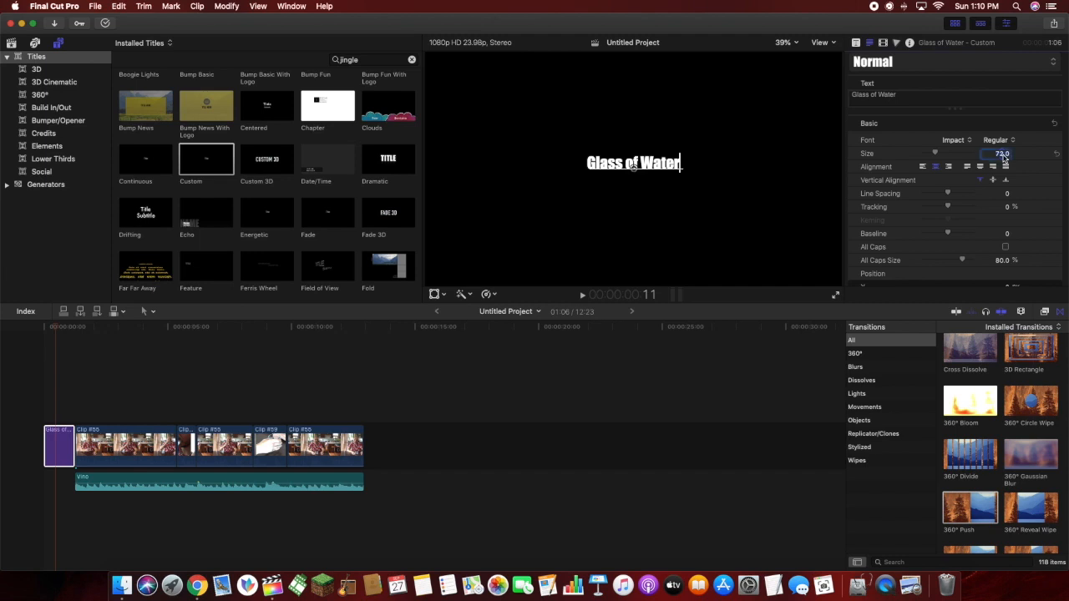
text(120)
key(Return)
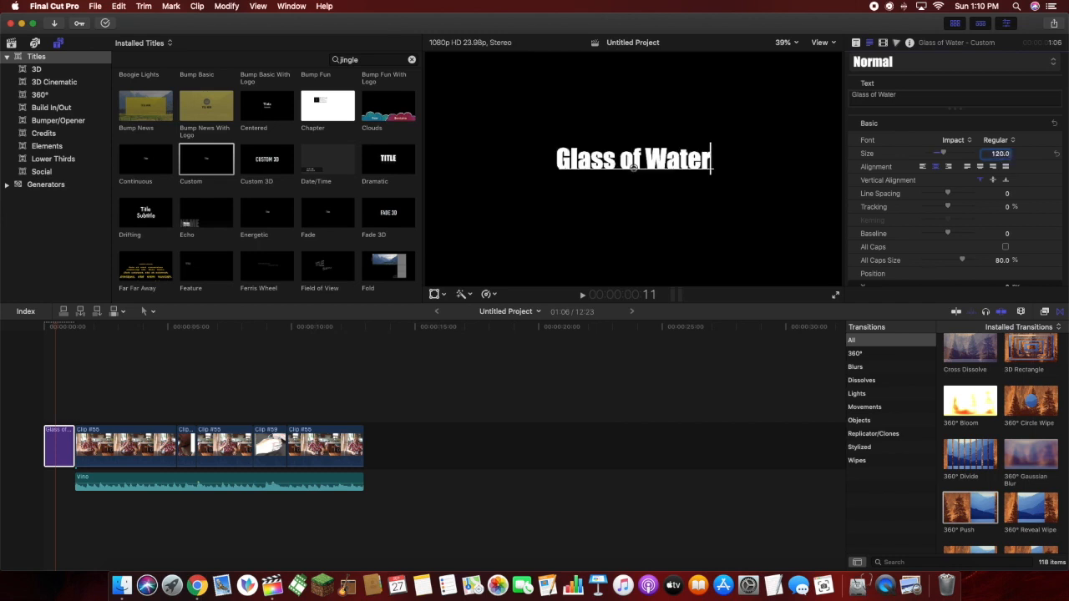
mouse_move(944, 153)
mouse_down()
mouse_move(969, 157)
mouse_move(954, 157)
mouse_up()
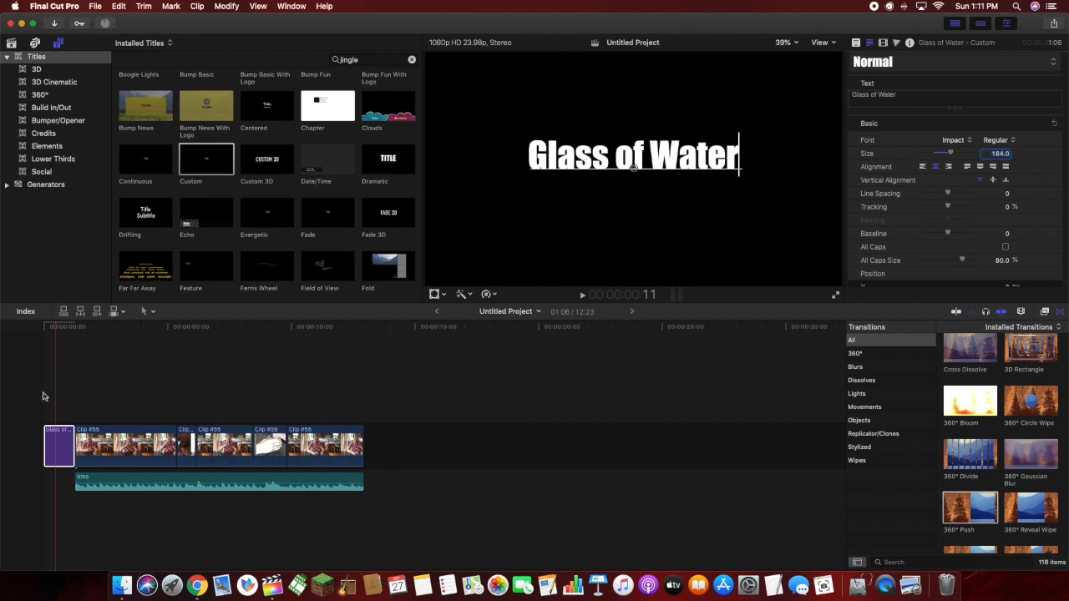
Play the opening title into the first clip, and return the playhead to the start of the sequence.
click(46, 365)
key(space)
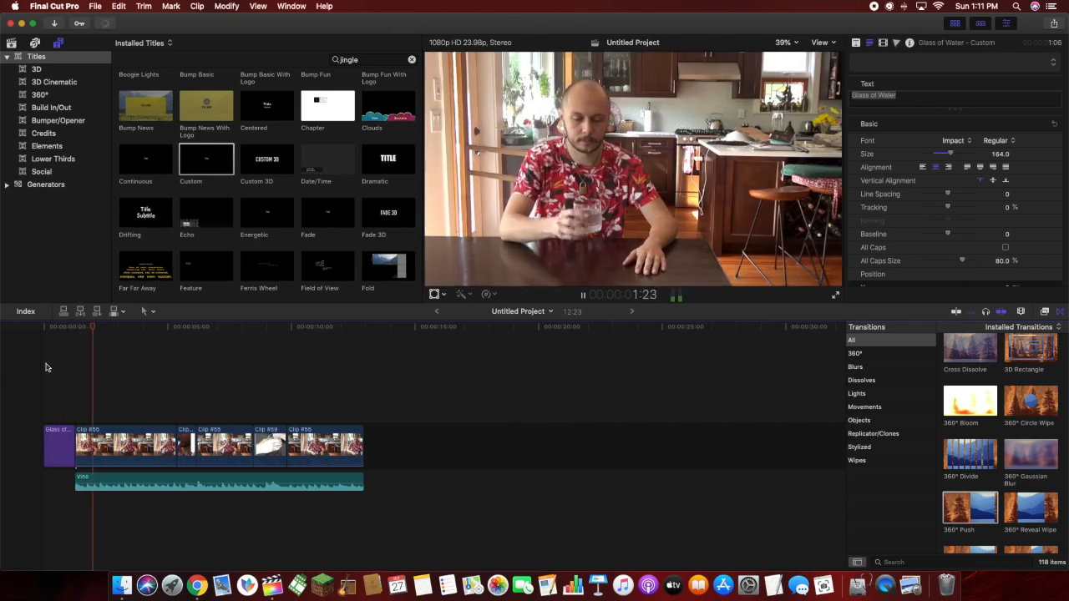
key(space)
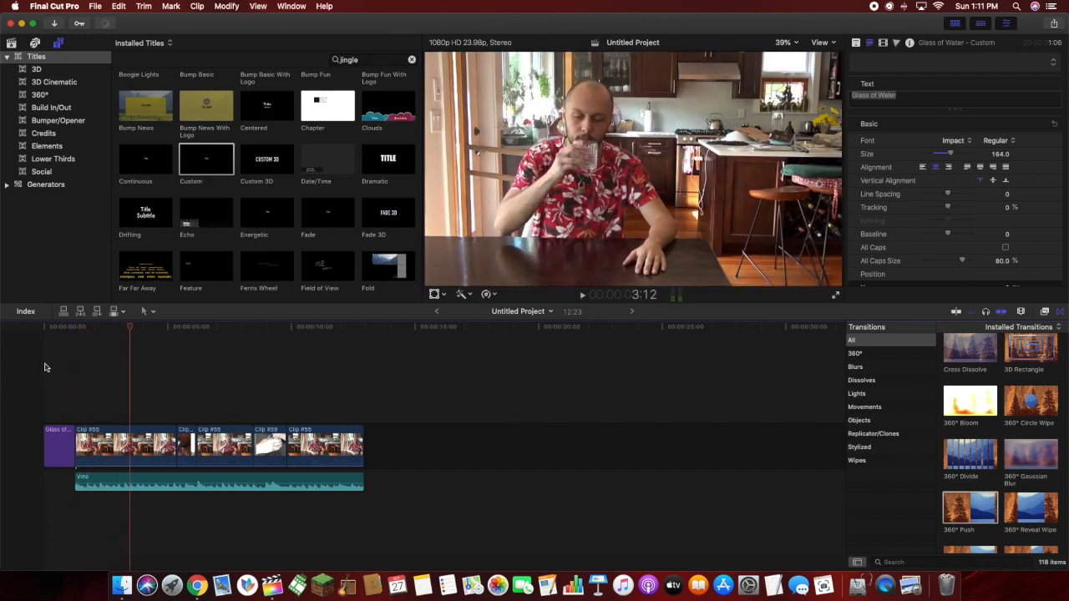
drag(131, 330, 73, 340)
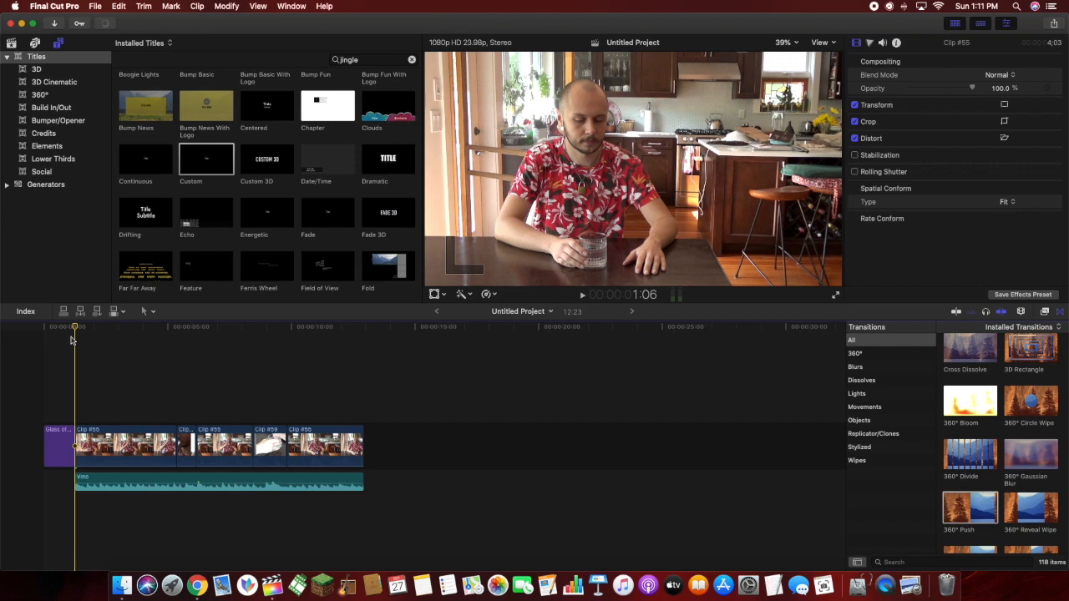
drag(72, 340, 46, 341)
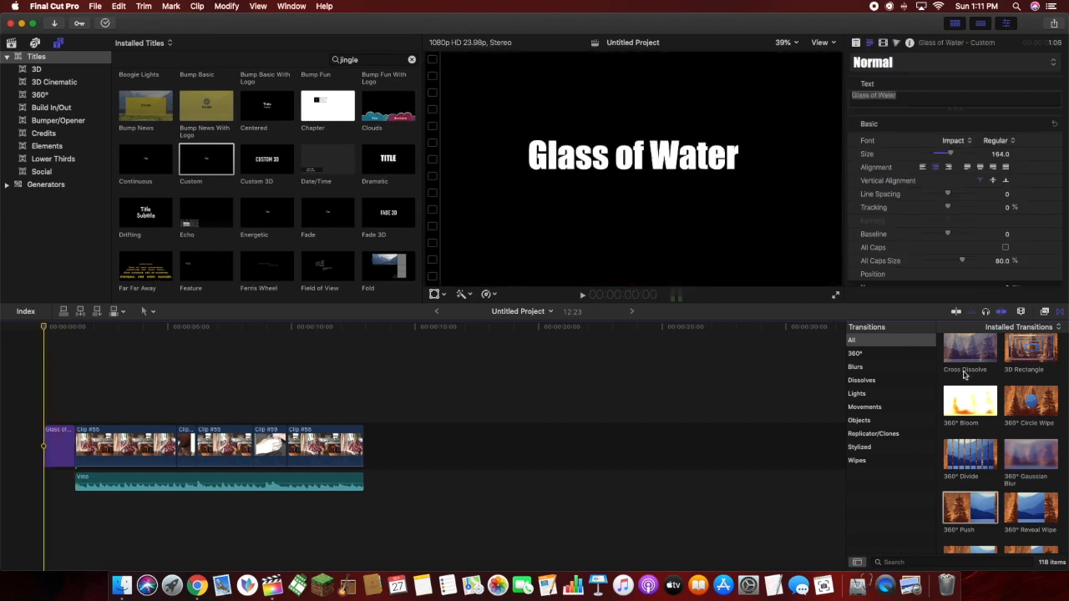
Add a Cross Dissolve between the opening title and the first clip, shorten it to 12 frames and play it back.
click(963, 352)
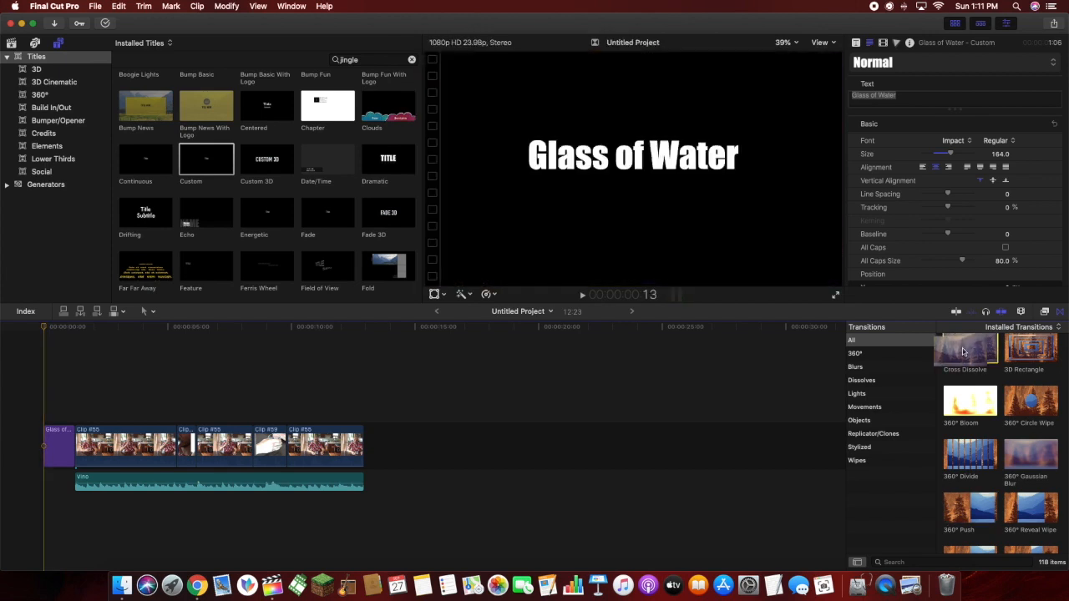
drag(963, 351, 65, 447)
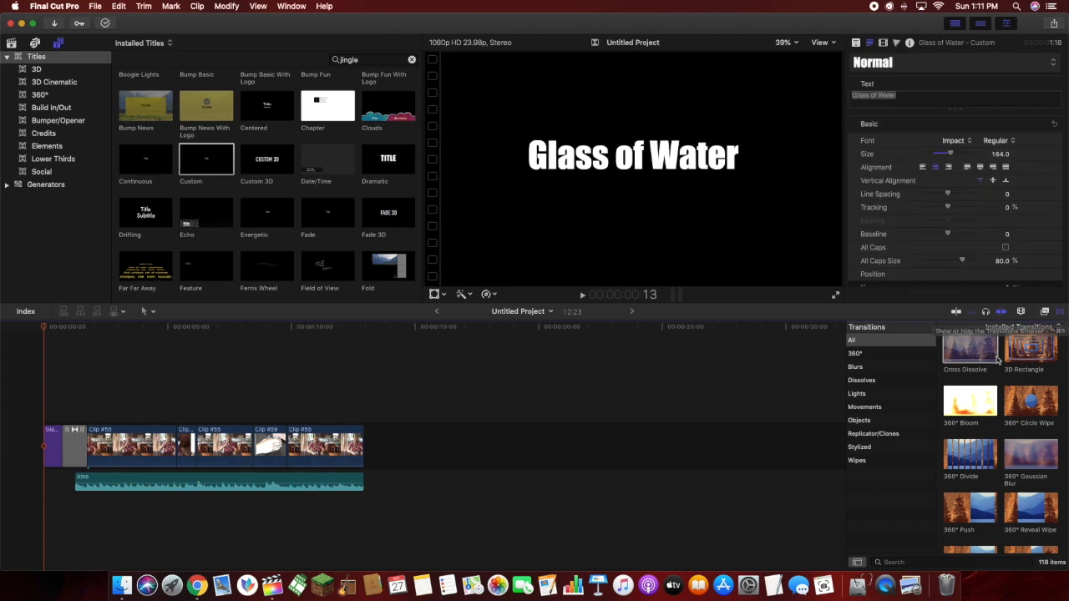
scroll(996, 359, down, 5)
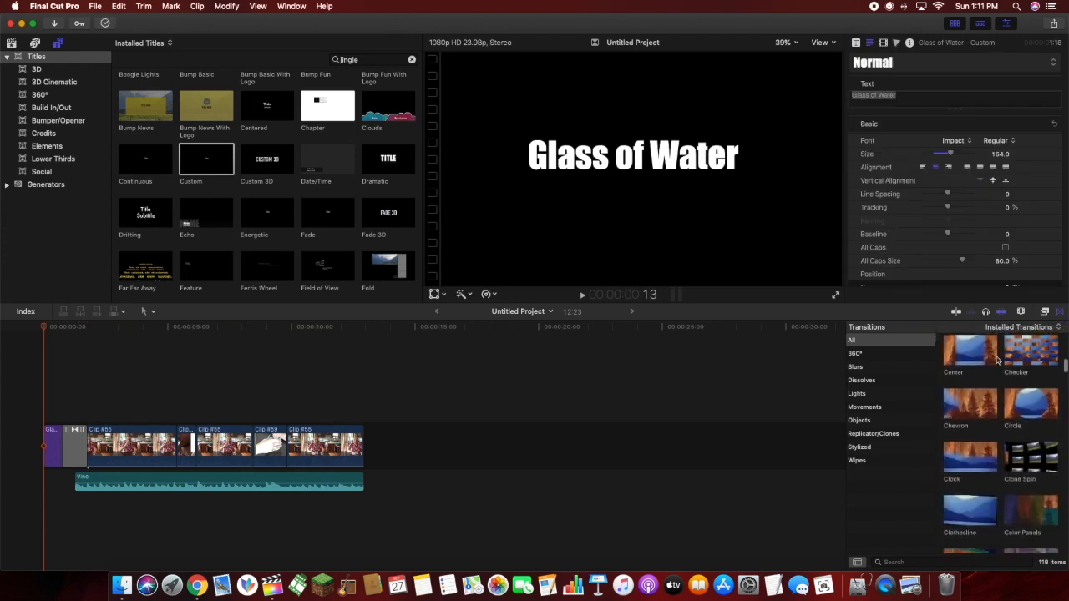
scroll(996, 359, up, 5)
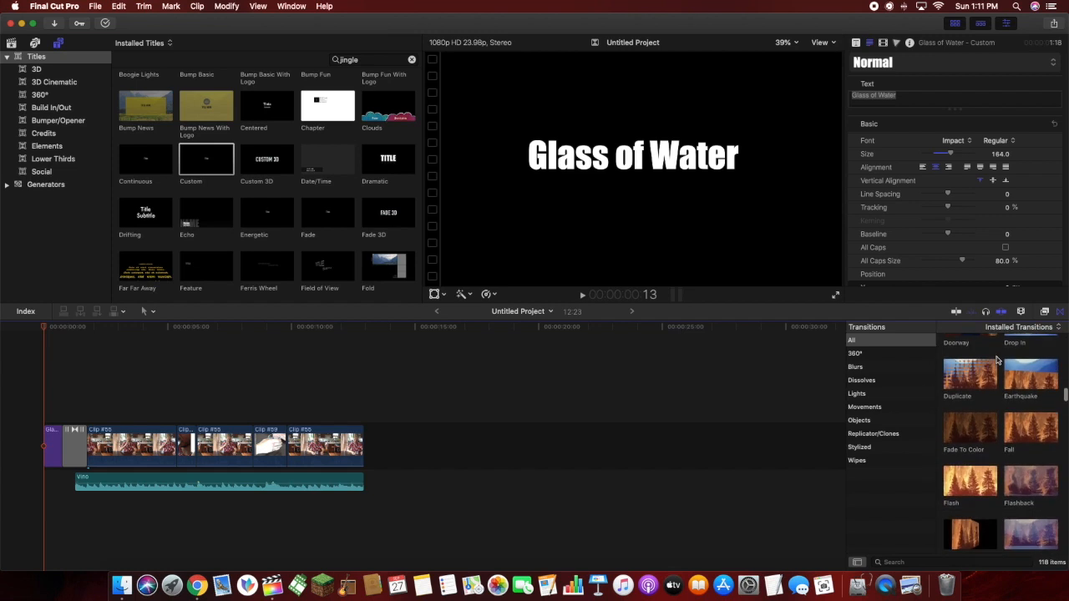
scroll(997, 359, up, 2)
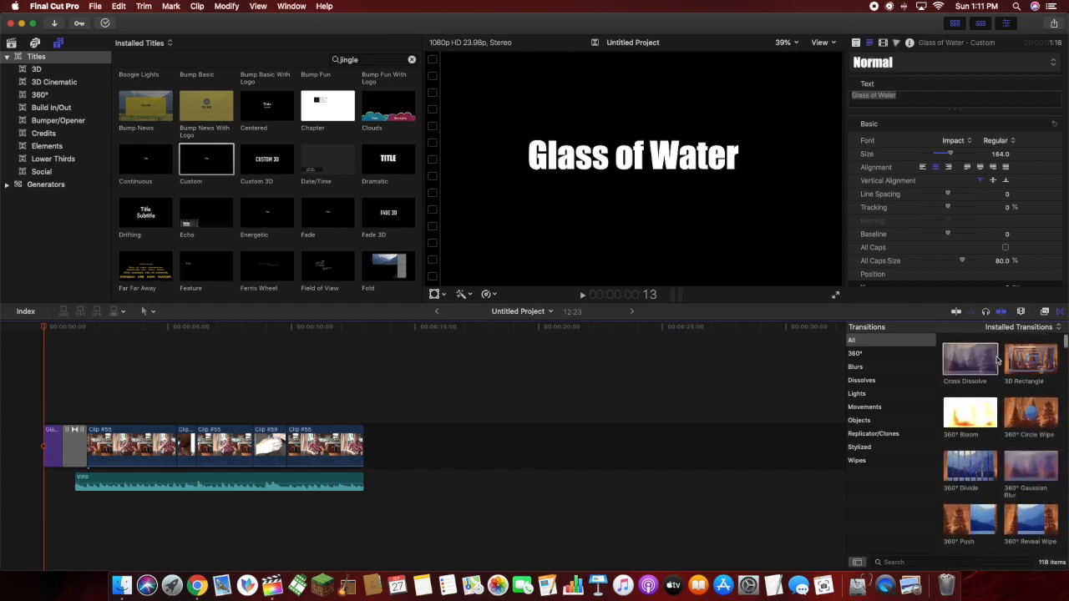
drag(996, 359, 65, 441)
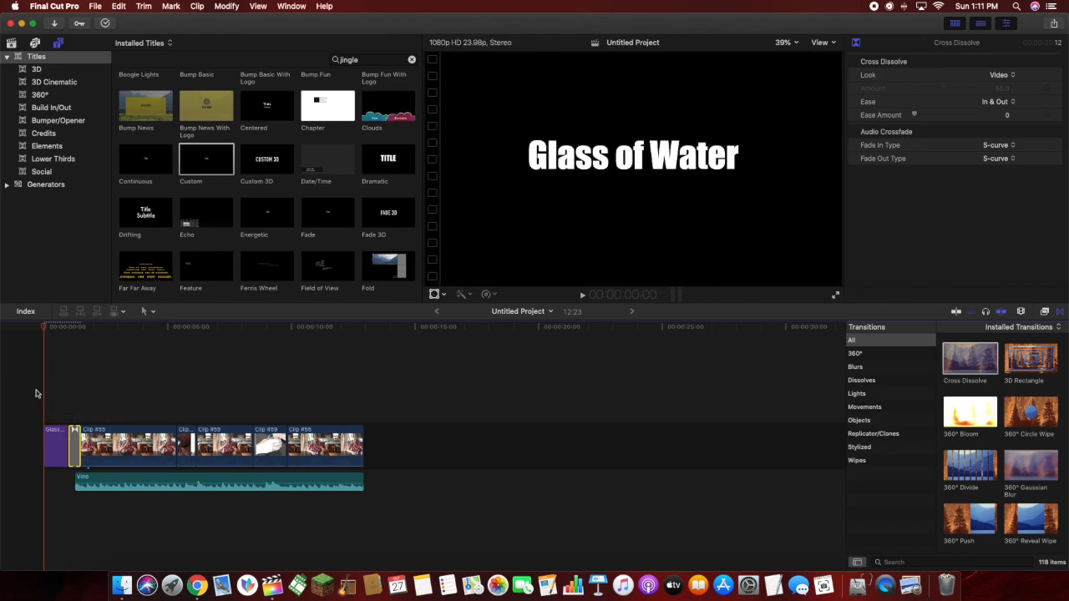
key(space)
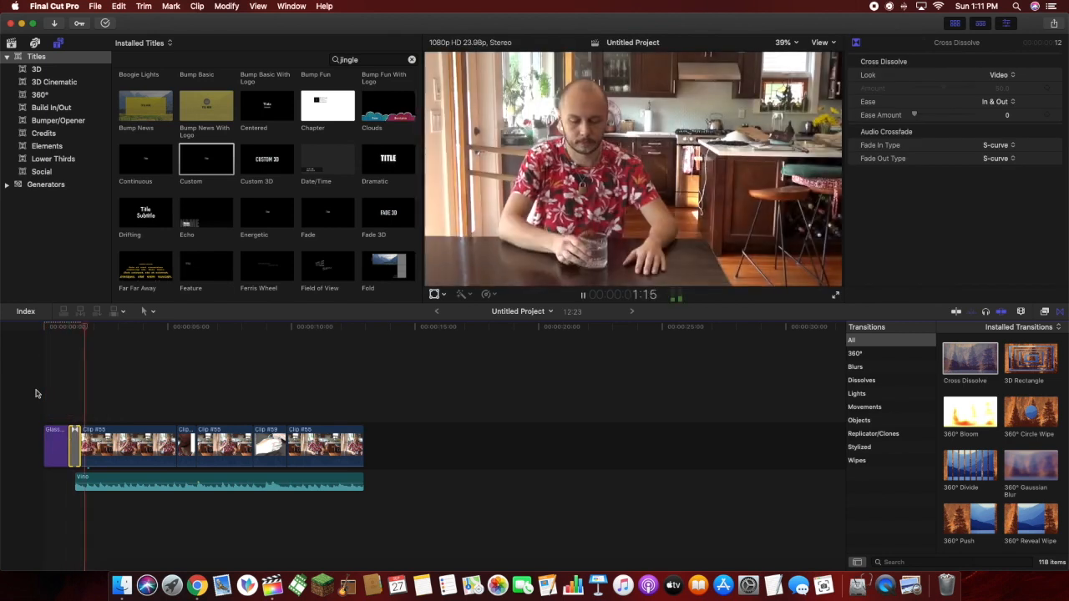
key(space)
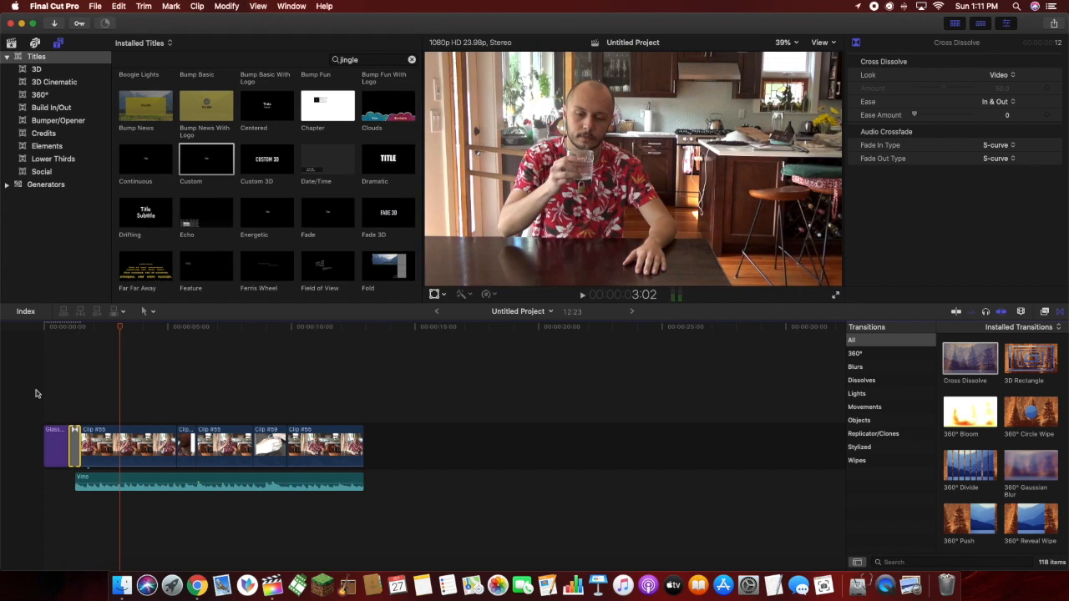
Extend the Vino music to span from the start of the opening title to the end of the last clip, and fade it in.
drag(77, 479, 74, 479)
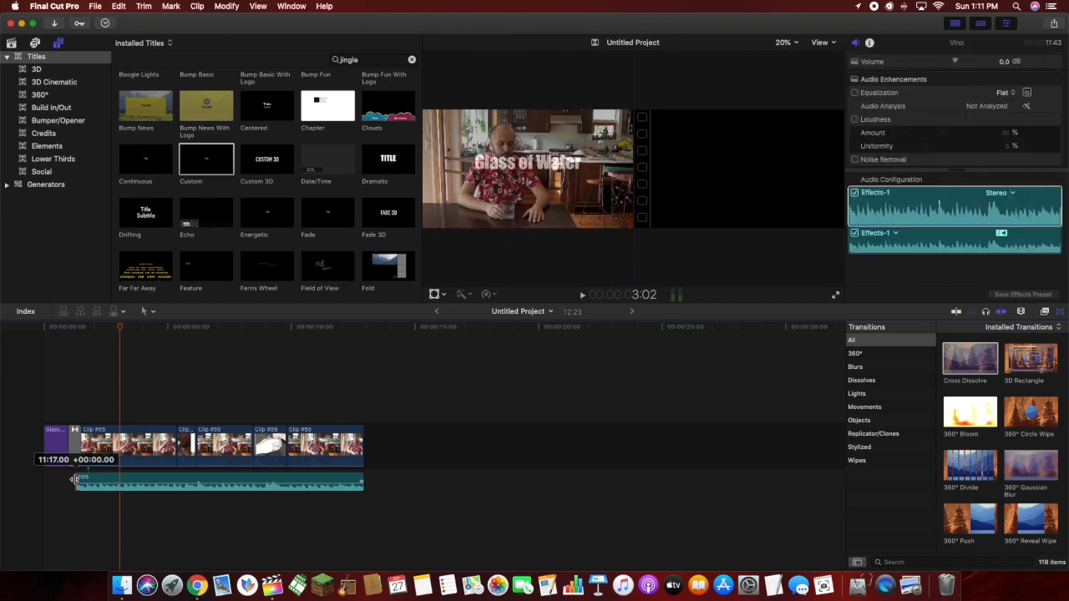
drag(89, 481, 57, 481)
drag(332, 478, 363, 479)
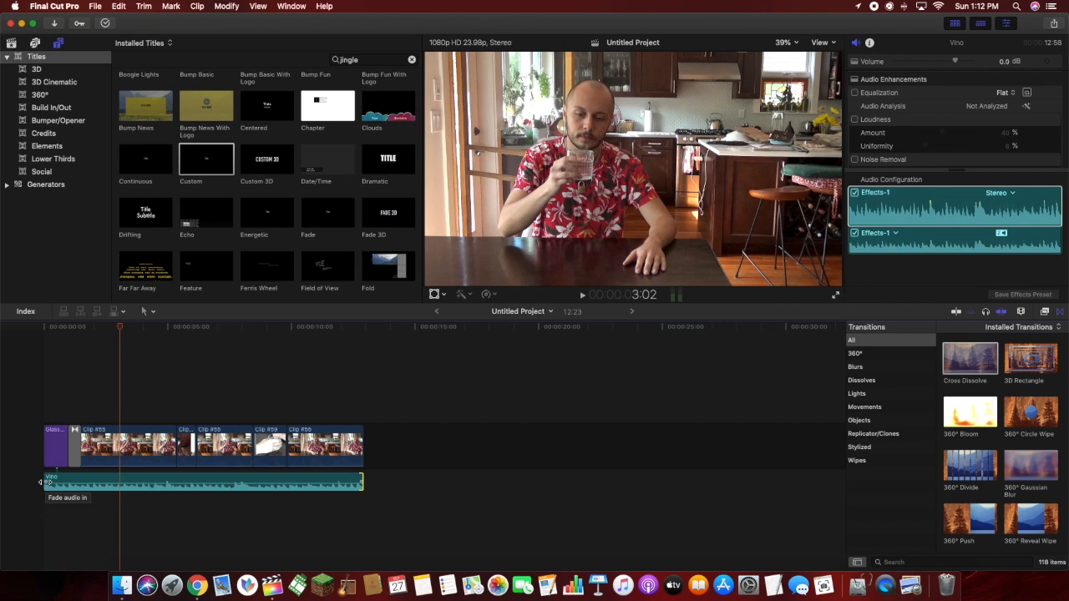
drag(40, 482, 93, 485)
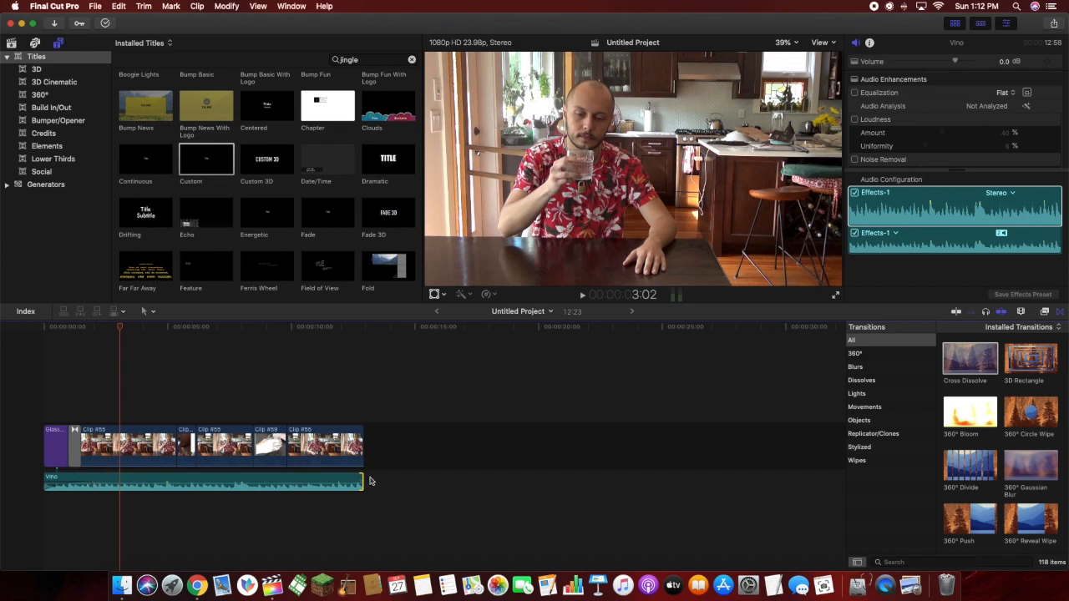
Append a Continuous title after the last clip, clear its text and shorten it, and extend the Vino music to the title's end.
drag(132, 162, 388, 442)
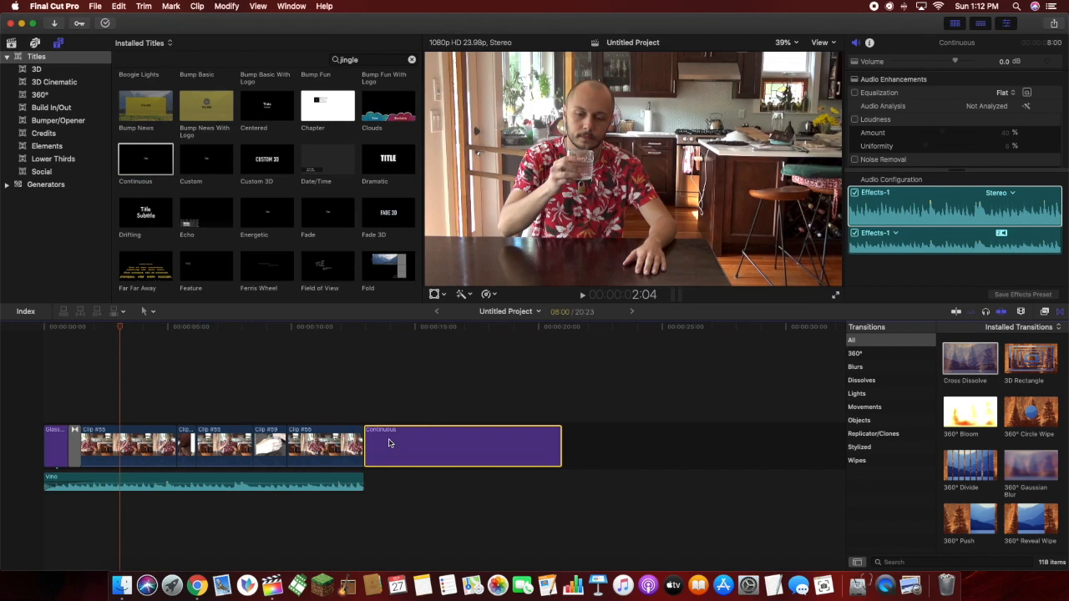
double_click(388, 442)
key(BackSpace)
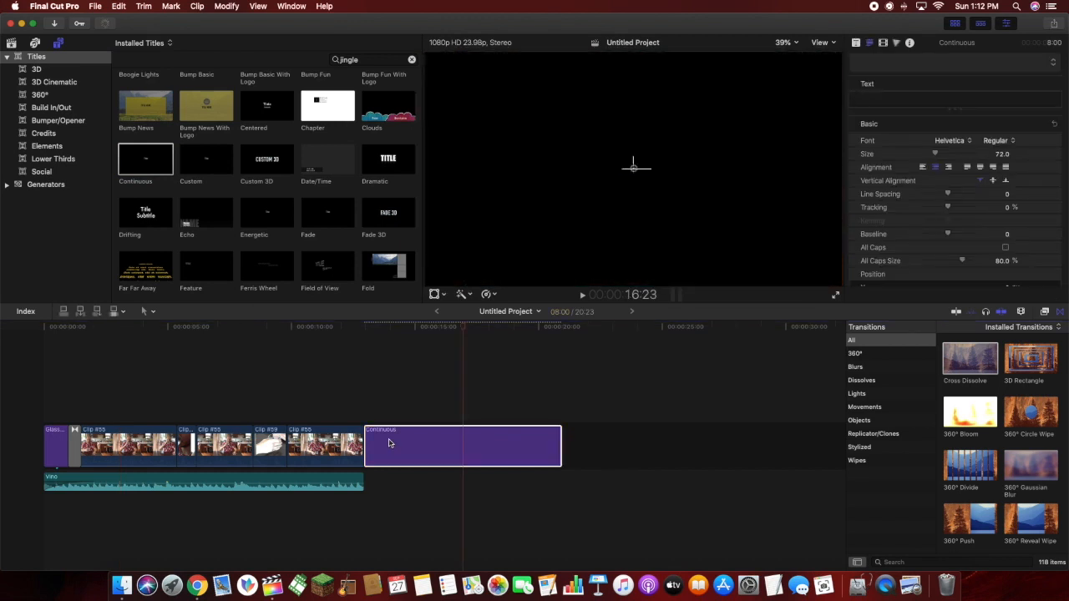
drag(560, 445, 312, 484)
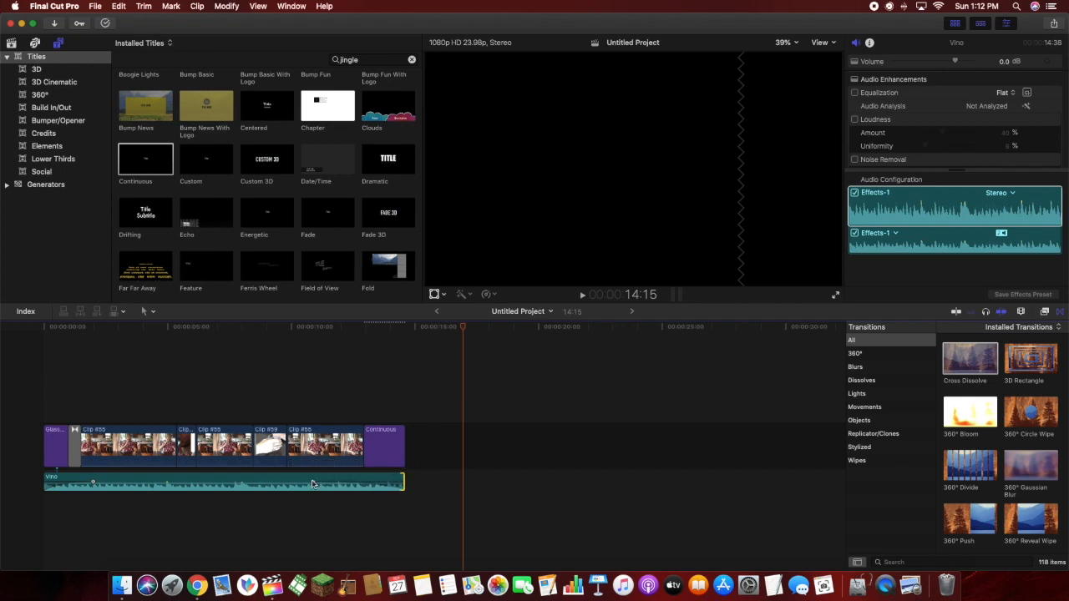
Play the sequence from the beginning into the blank closing title.
click(43, 328)
key(space)
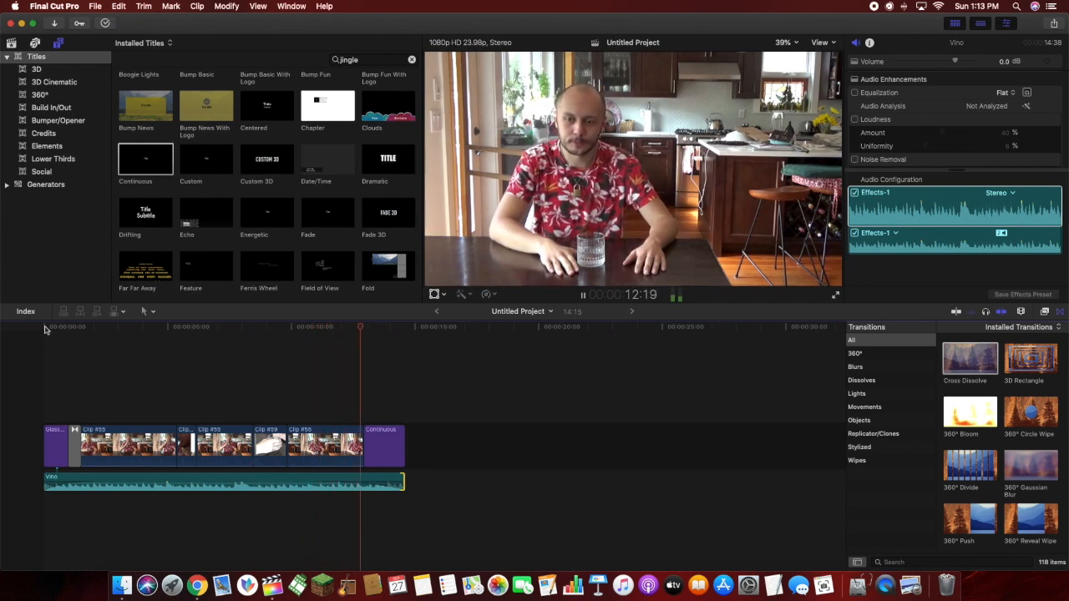
key(space)
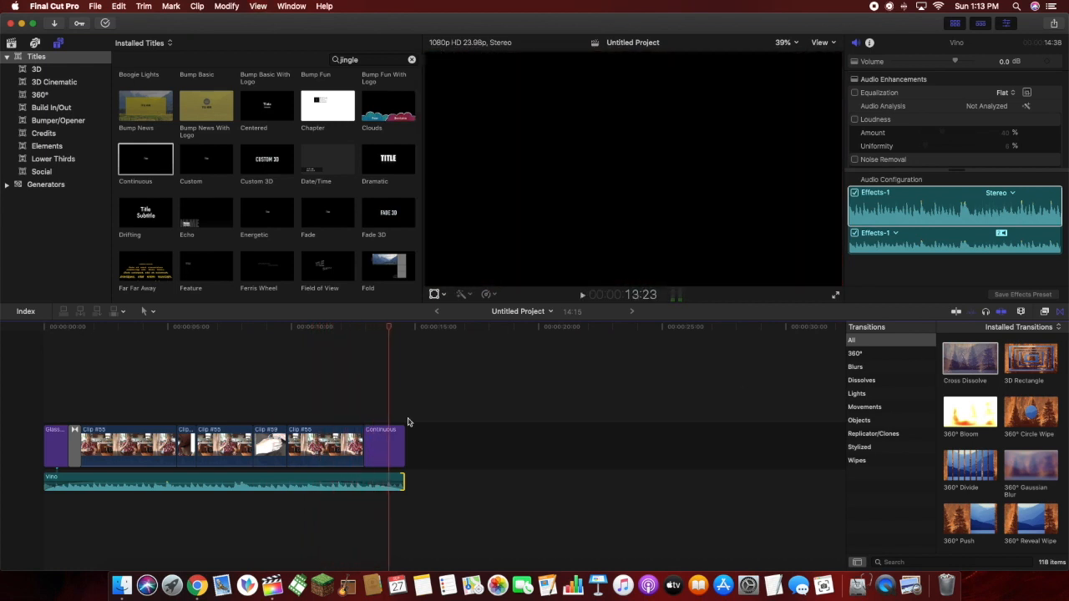
Lengthen the opening title slightly and stretch the Vino music back out to the end of the Continuous title.
drag(45, 443, 72, 481)
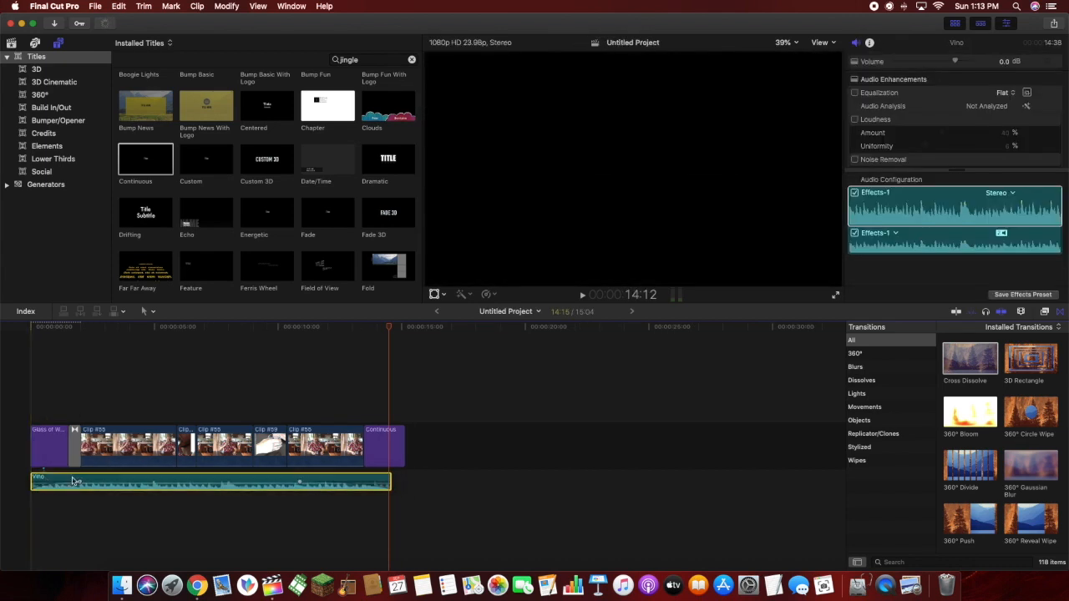
drag(391, 477, 362, 445)
Add a 12-frame Cross Dissolve between the last clip and the Continuous title, and play the whole sequence from the start.
click(356, 443)
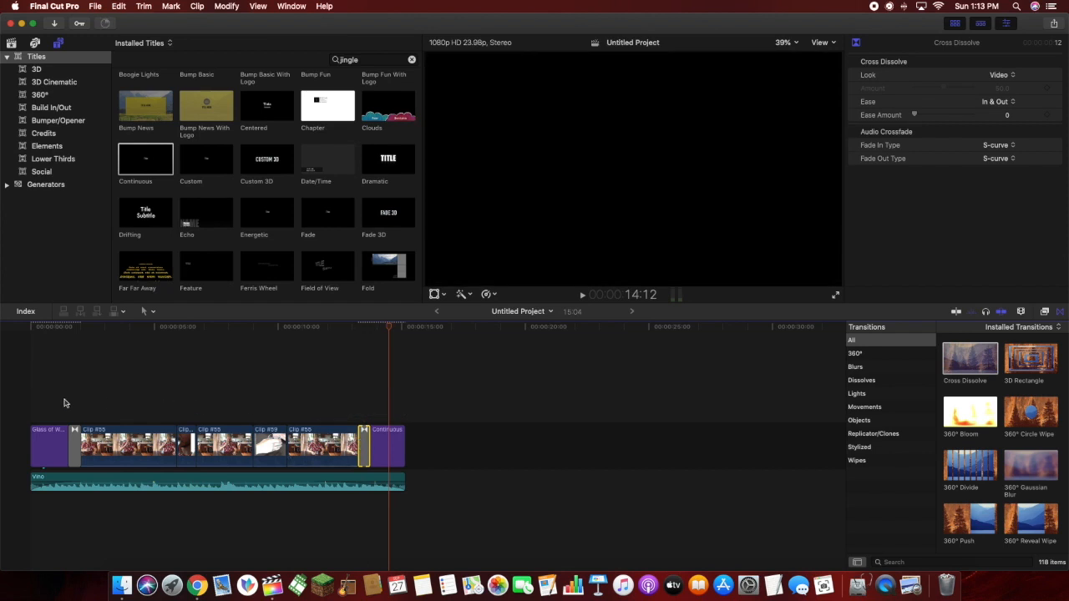
click(32, 327)
key(space)
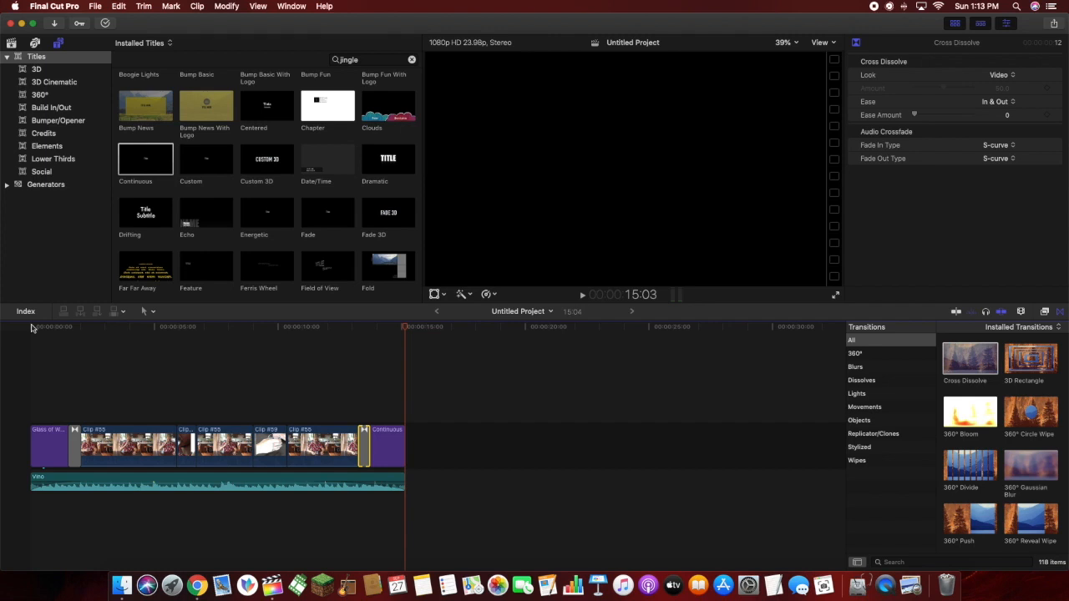
click(207, 359)
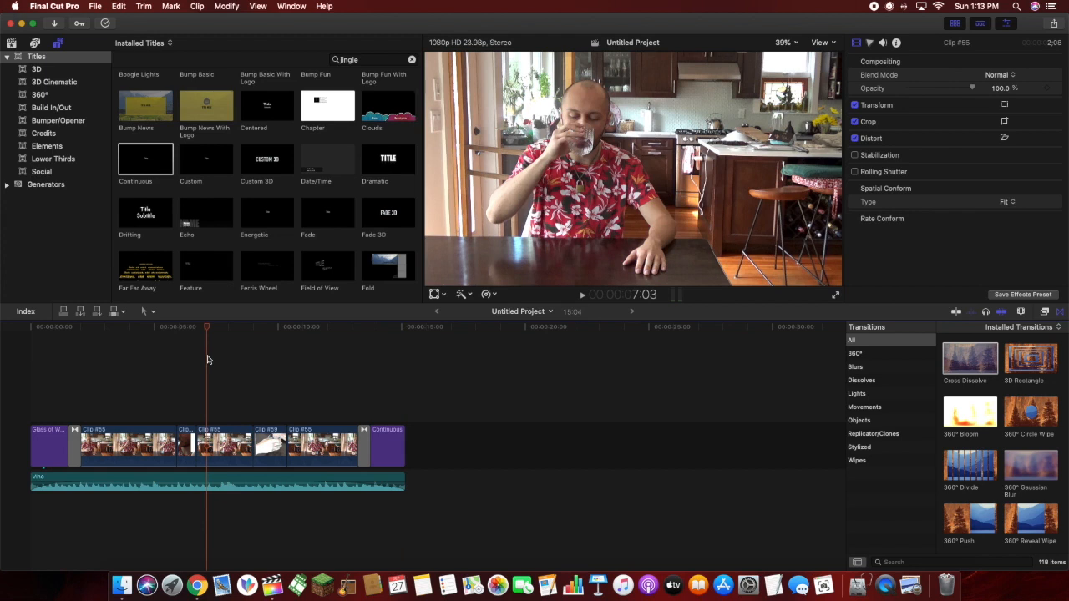
scroll(210, 362, left, 1)
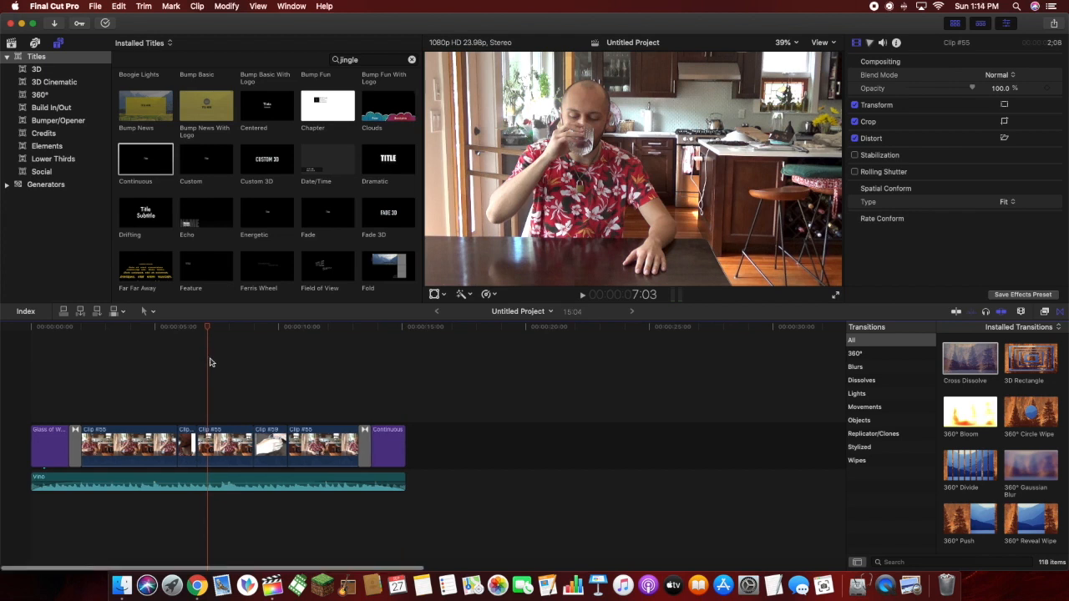
scroll(211, 364, left, 1)
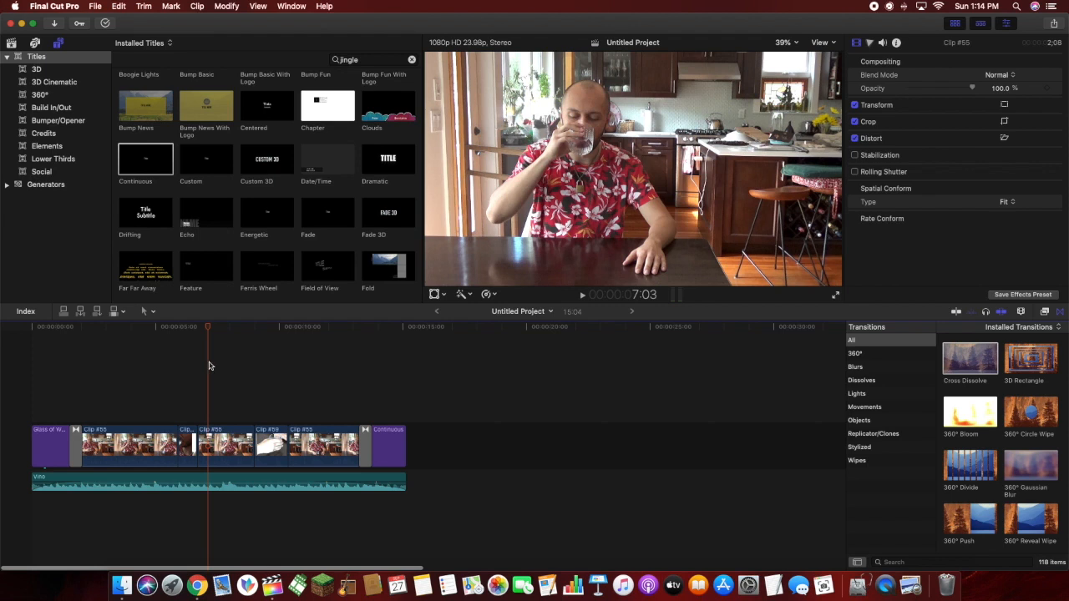
scroll(210, 365, right, 2)
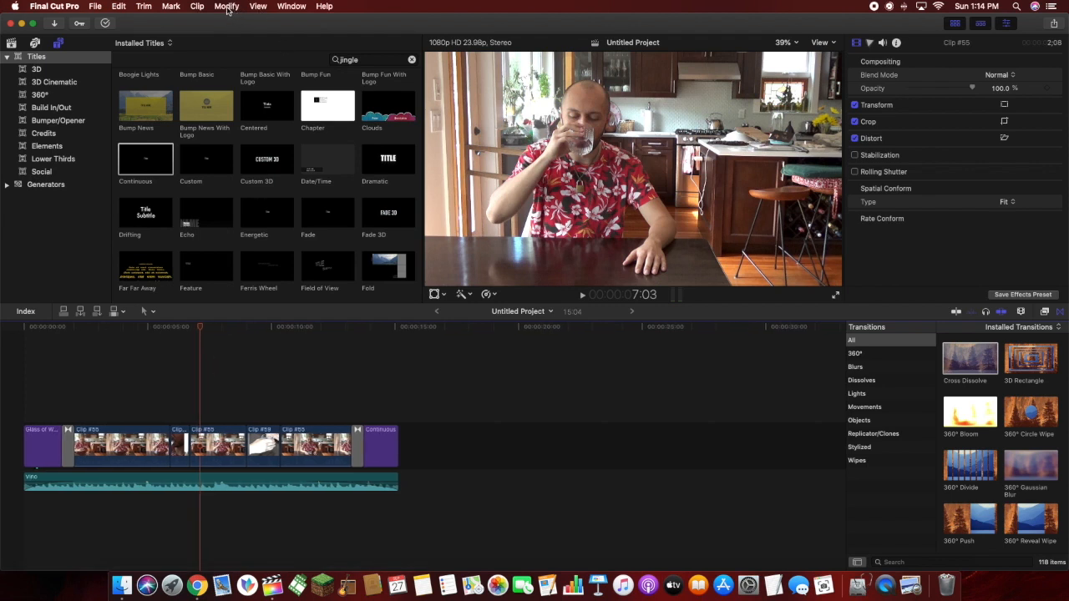
Render the entire project timeline with Render All.
click(227, 6)
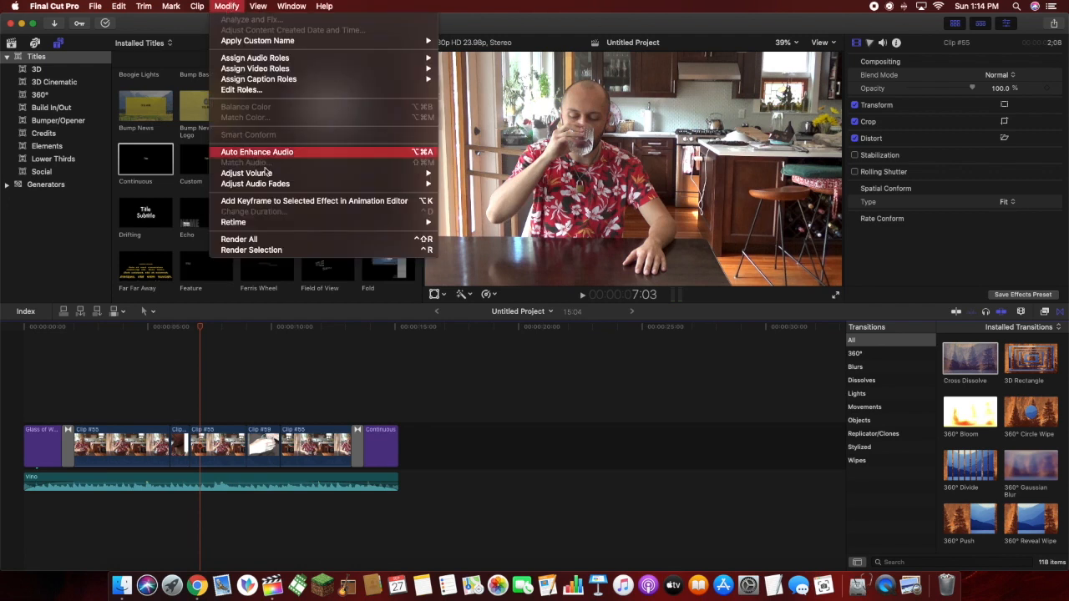
click(263, 240)
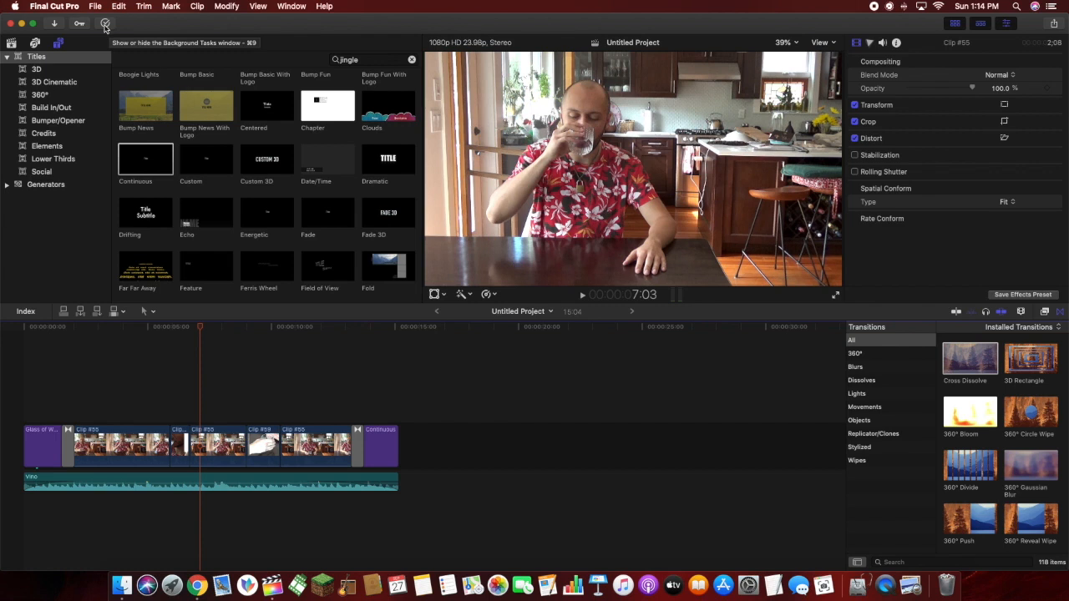
scroll(322, 290, down, 1)
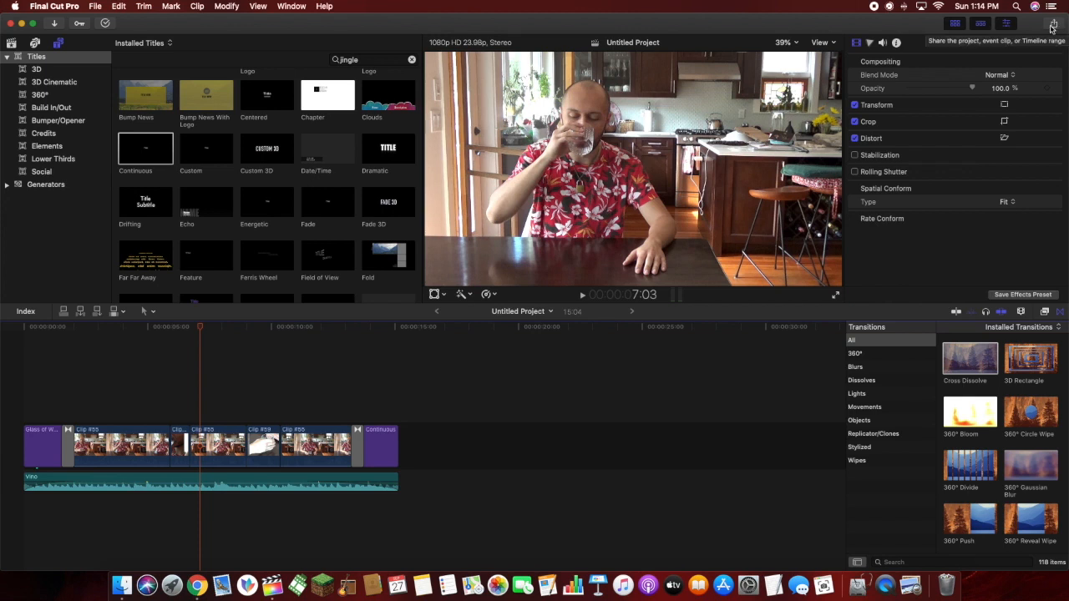
Start sharing the project as a Master File and title the export "Glass Of Water".
click(1055, 27)
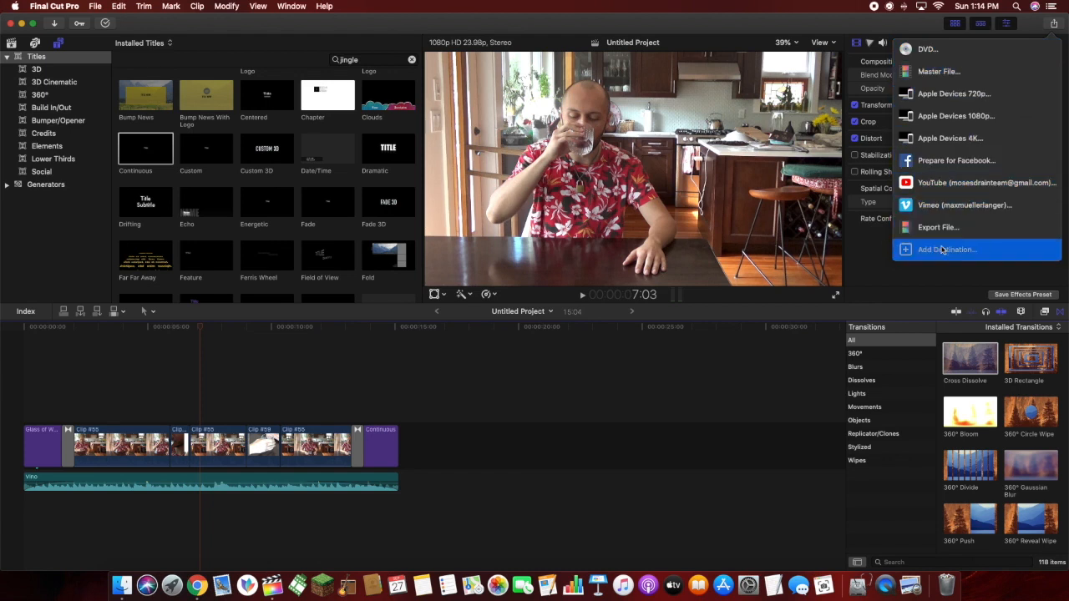
click(927, 75)
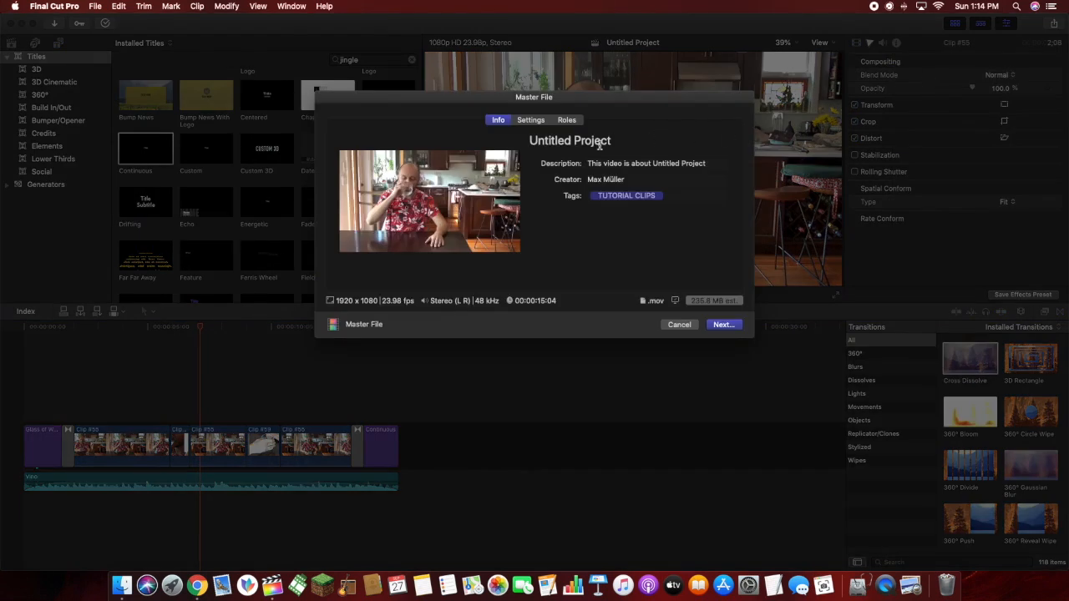
click(627, 143)
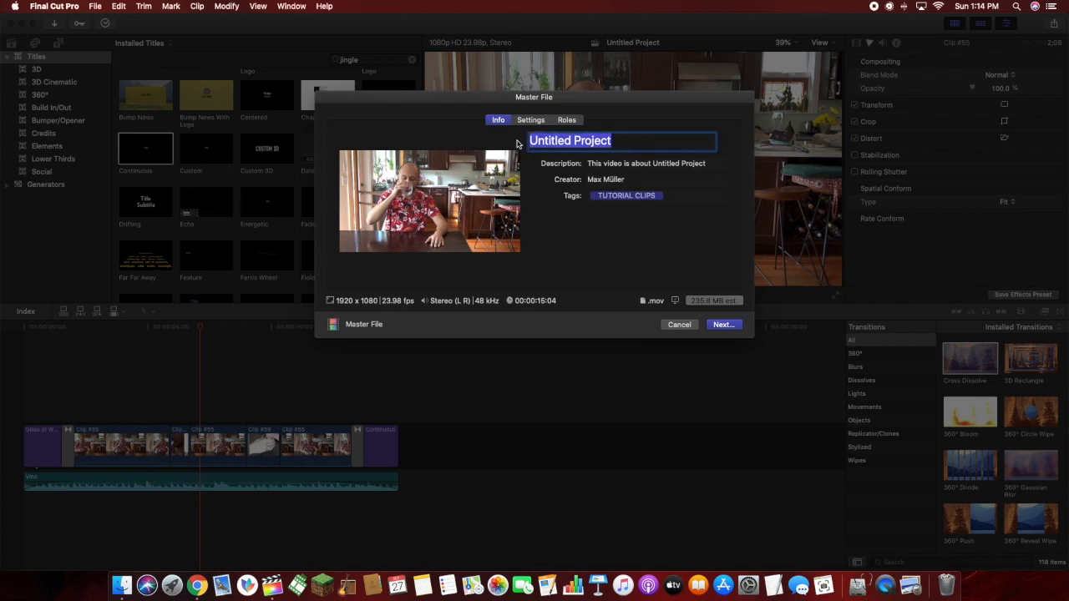
text(Glass Of Water)
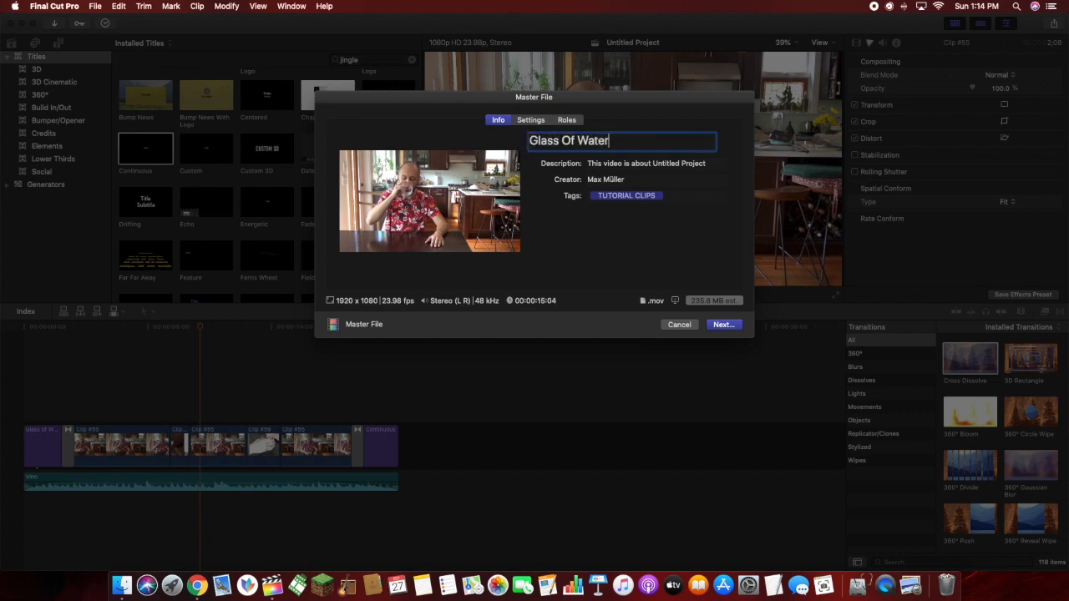
Set the export description to "This video is about a glass of water" and save the Master File to the Desktop as Glass Of Water.
click(708, 163)
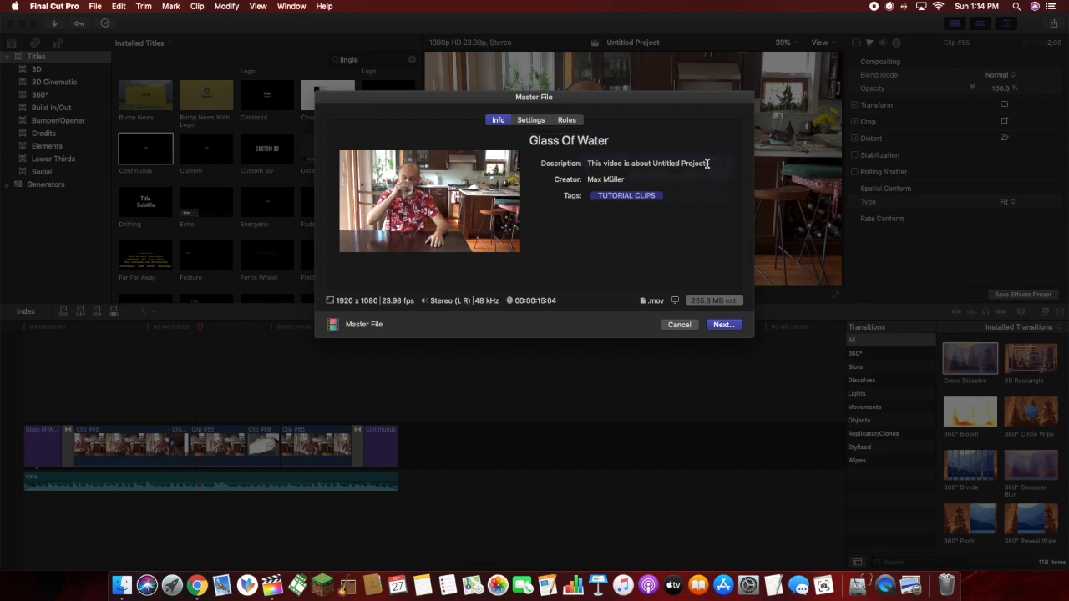
drag(708, 163, 654, 164)
text(a glass of wa)
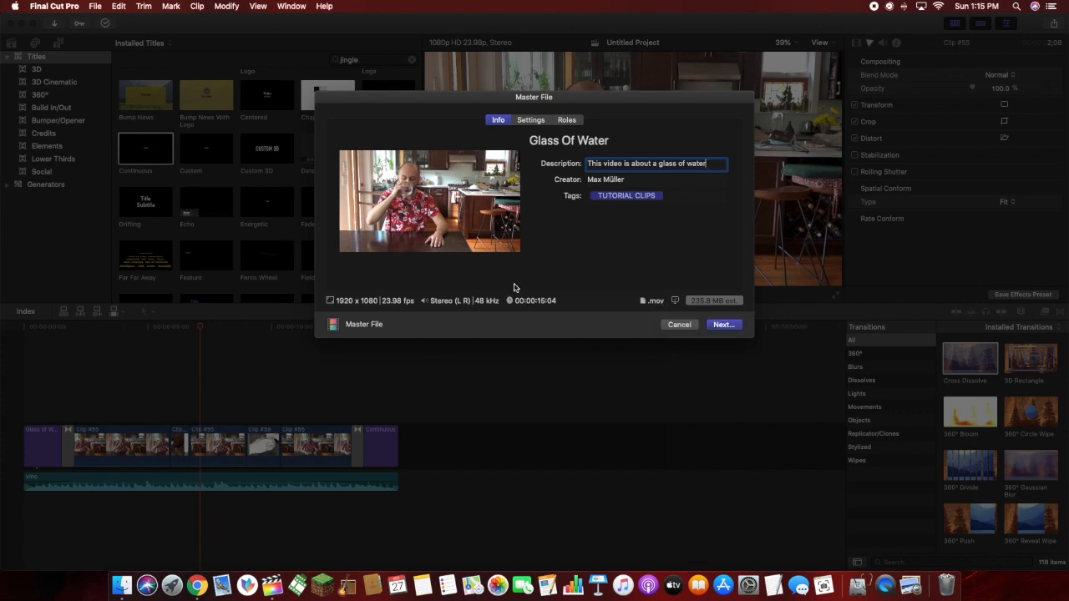
click(722, 325)
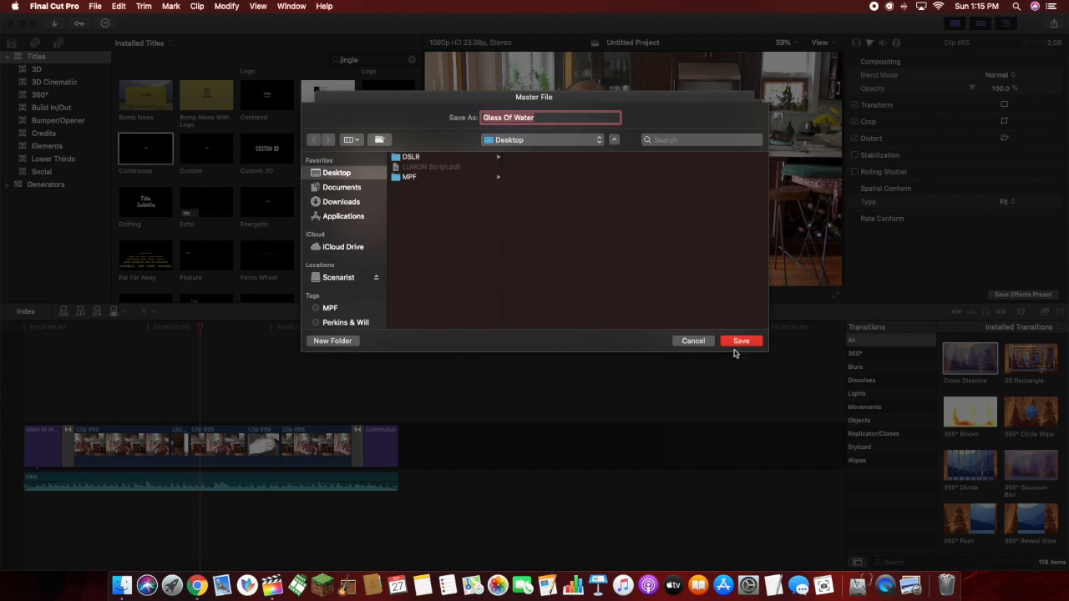
click(739, 342)
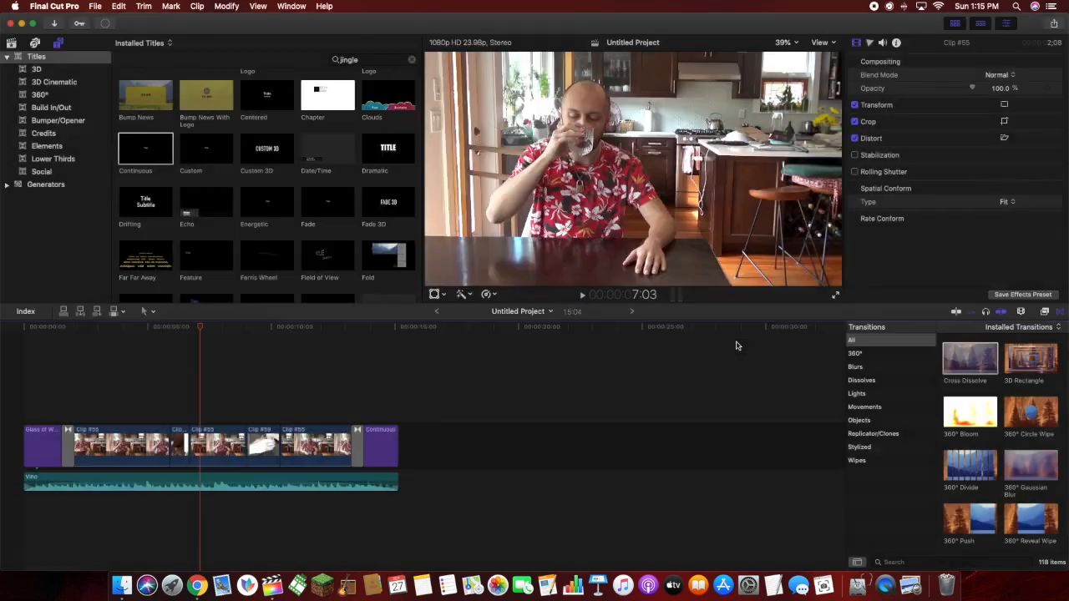